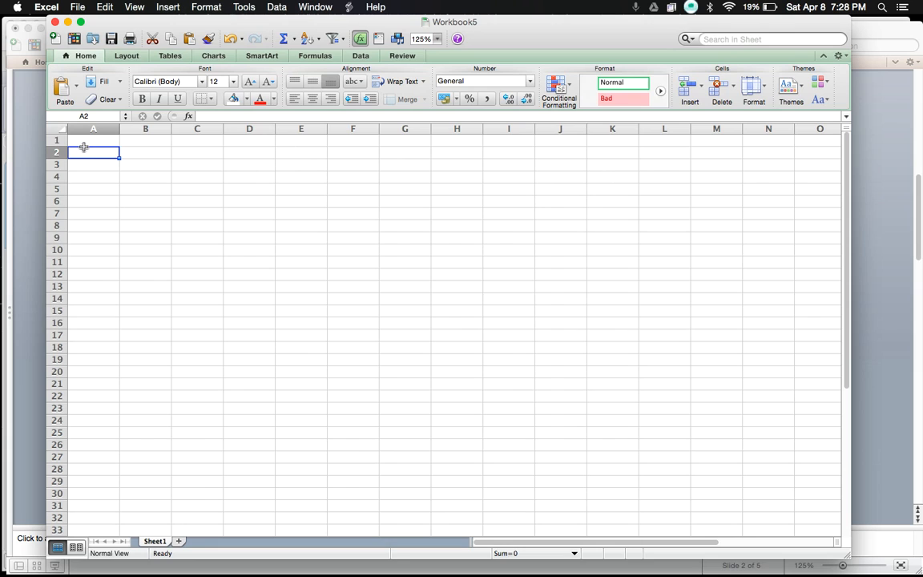
Enter the header Student Name in cell A1 and widen column A to fit it
left_click(73, 137)
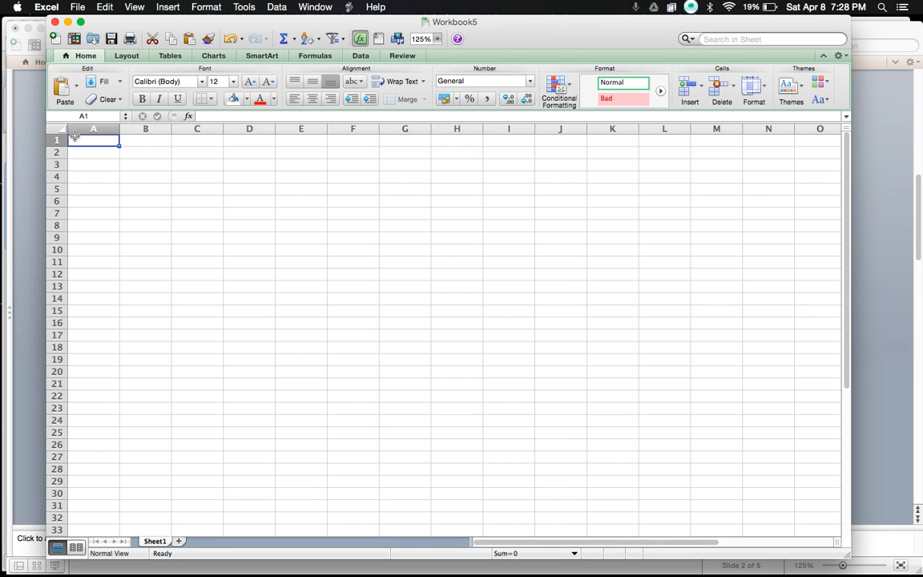
type("Student")
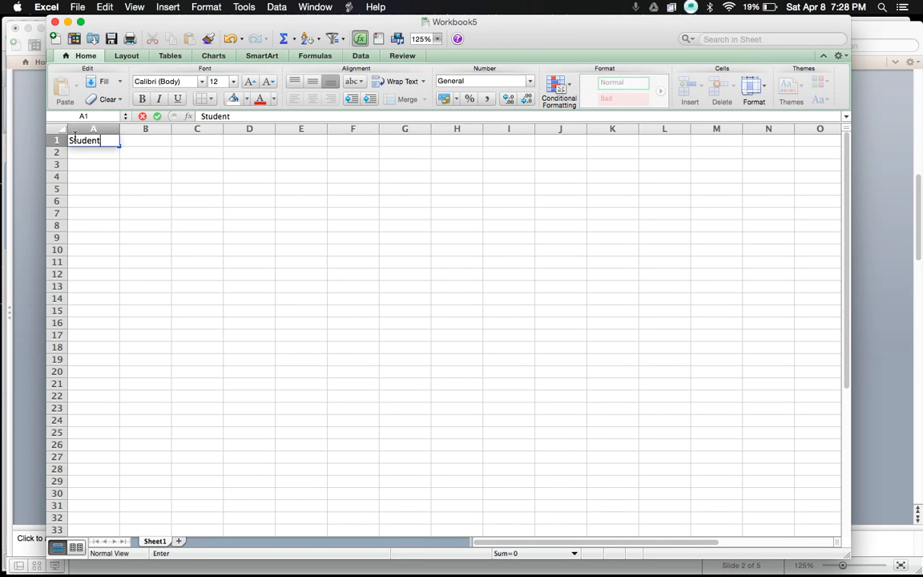
type(" Name")
key("Tab")
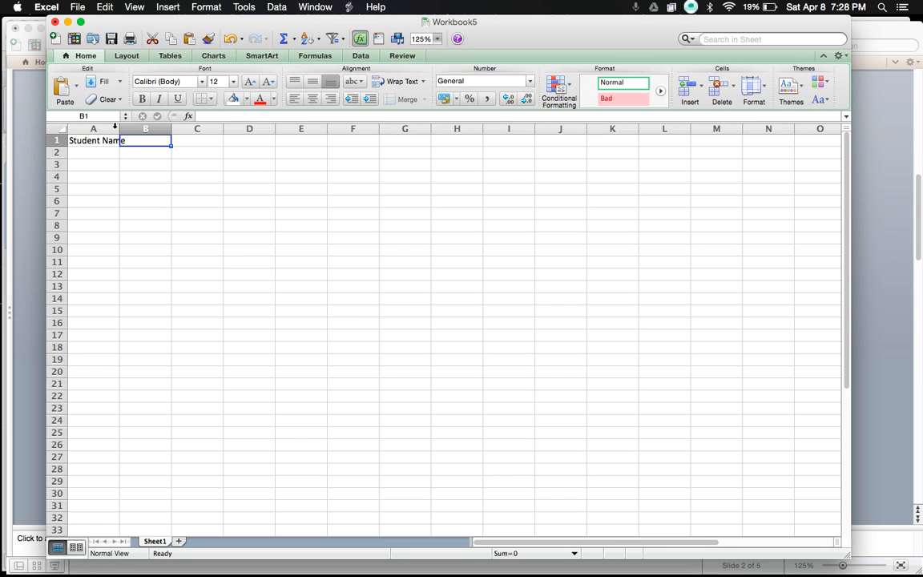
left_click_drag(120, 129, 143, 128)
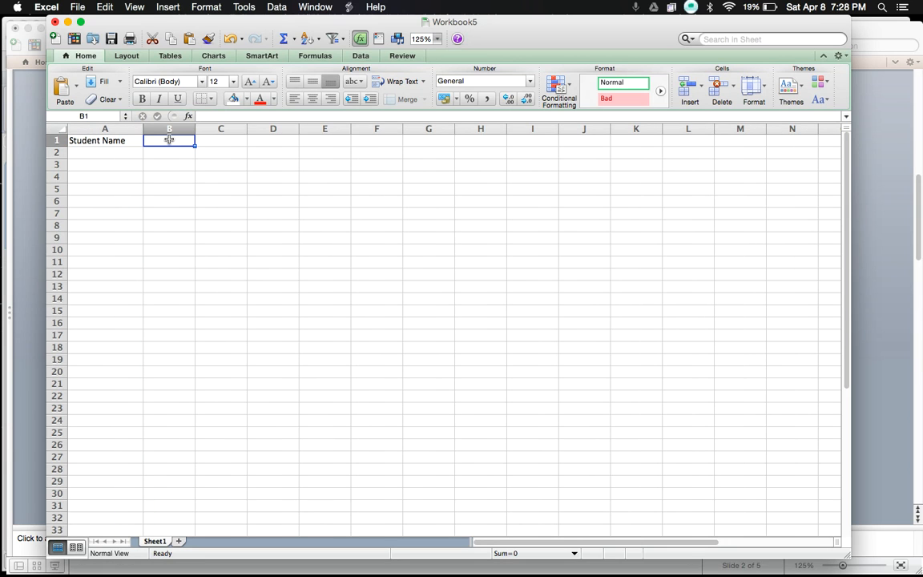
Enter the header Fluency Scores in cell B1 and widen column B to fit it
type("Fluency Sc")
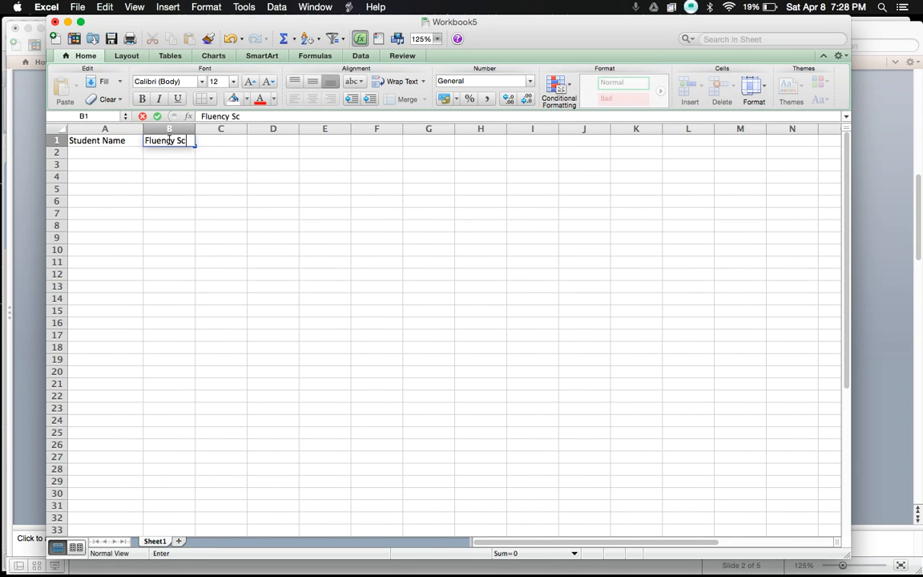
type("ores")
left_click(220, 188)
left_click_drag(194, 128, 220, 128)
Enter the header Comprehension Score in cell C1 and widen columns C and D
left_click(238, 141)
type("Compreh")
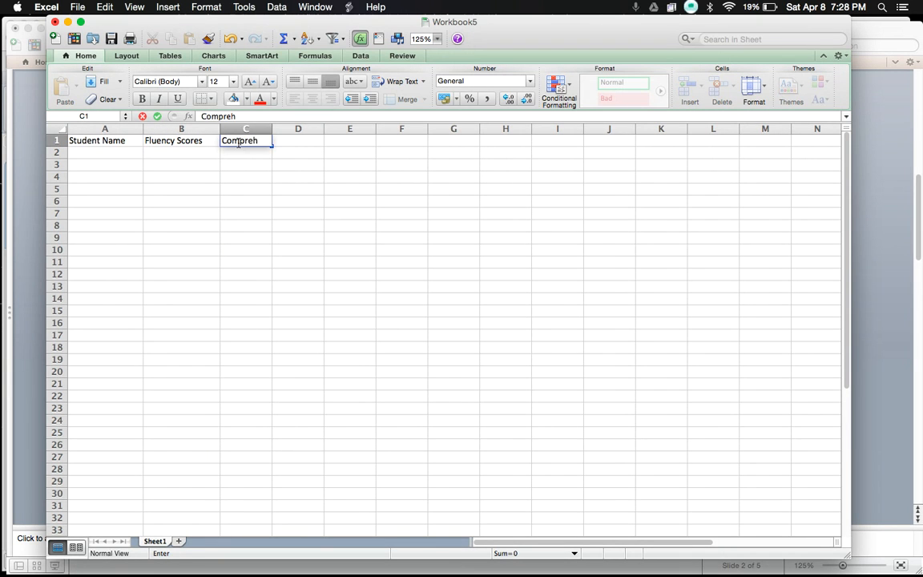
type("ension Score")
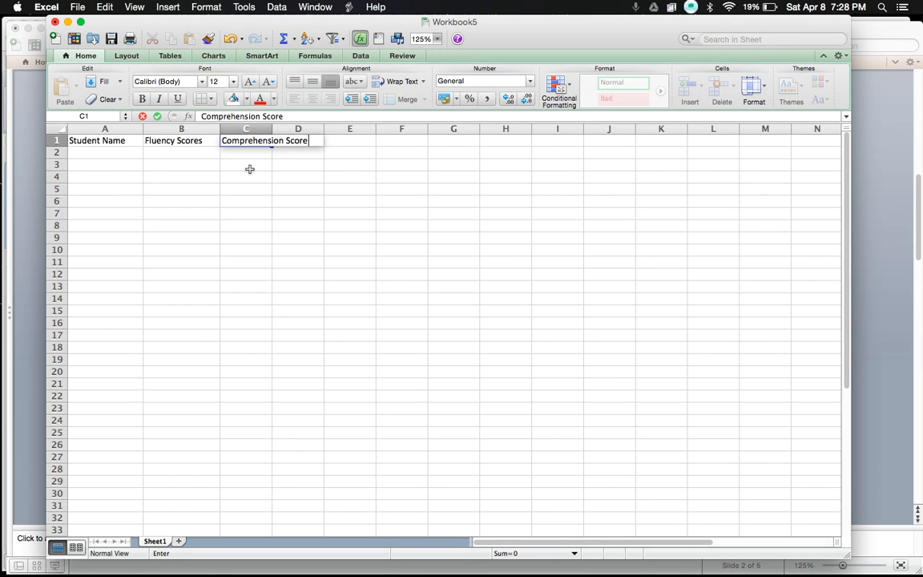
left_click(268, 209)
left_click_drag(272, 128, 414, 128)
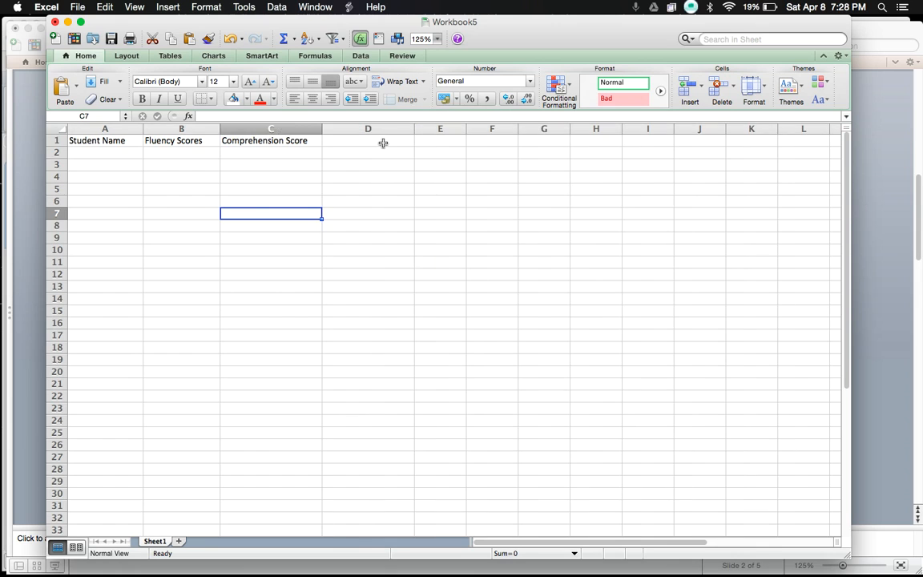
Enter the header Math Score in cell D1
left_click(381, 142)
type("Math S")
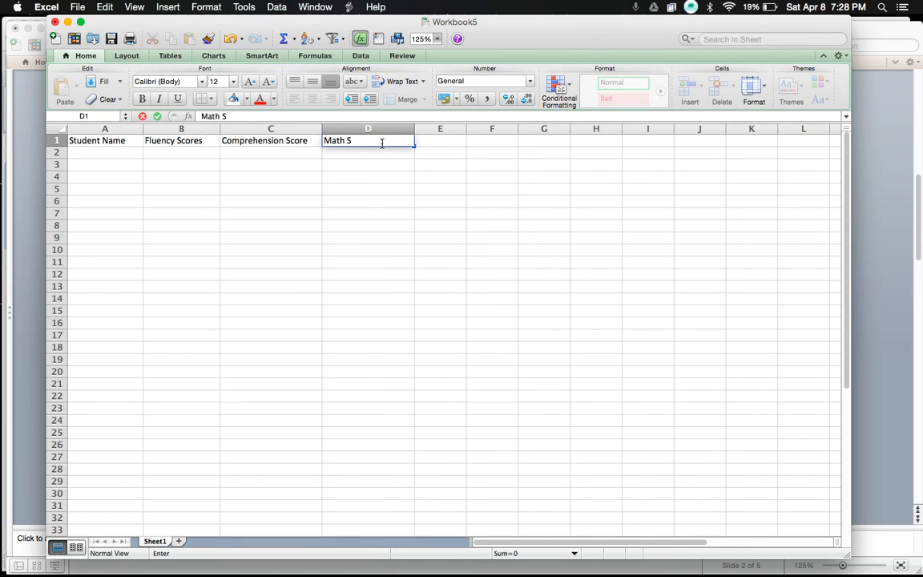
type("core")
left_click(383, 214)
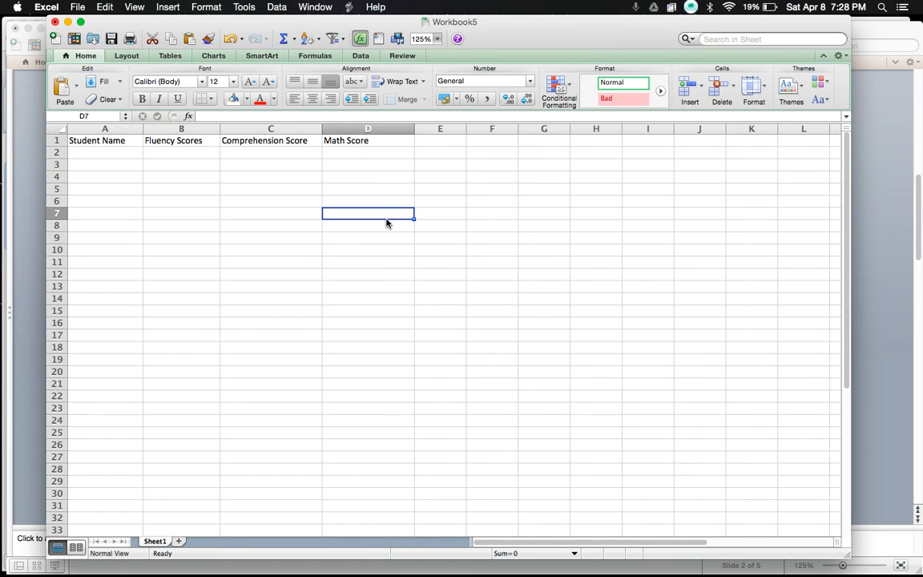
Enter the first four students' names in cells A2 to A5 under Student Name
left_click(109, 152)
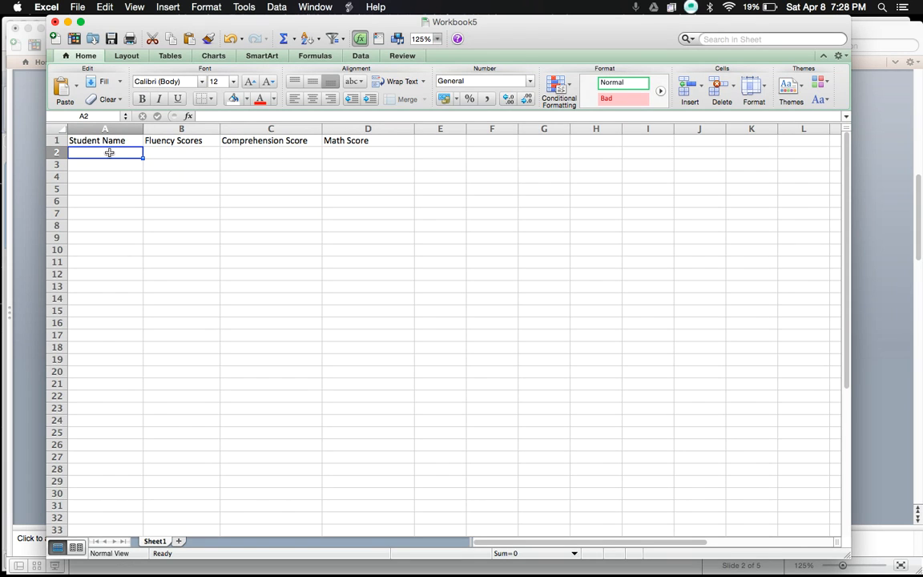
type("Jim")
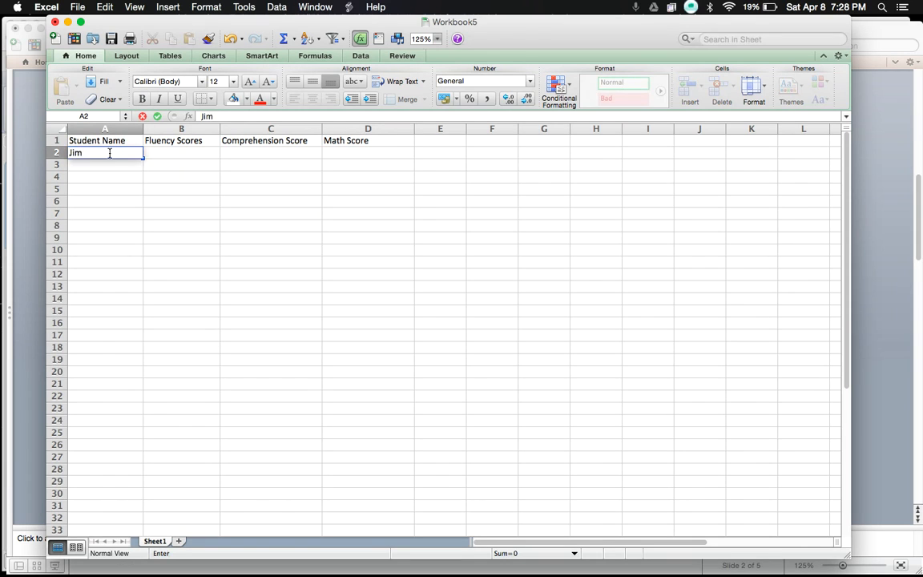
key("Return")
type("Alondra")
key("Return")
type("Sammy")
key("Return")
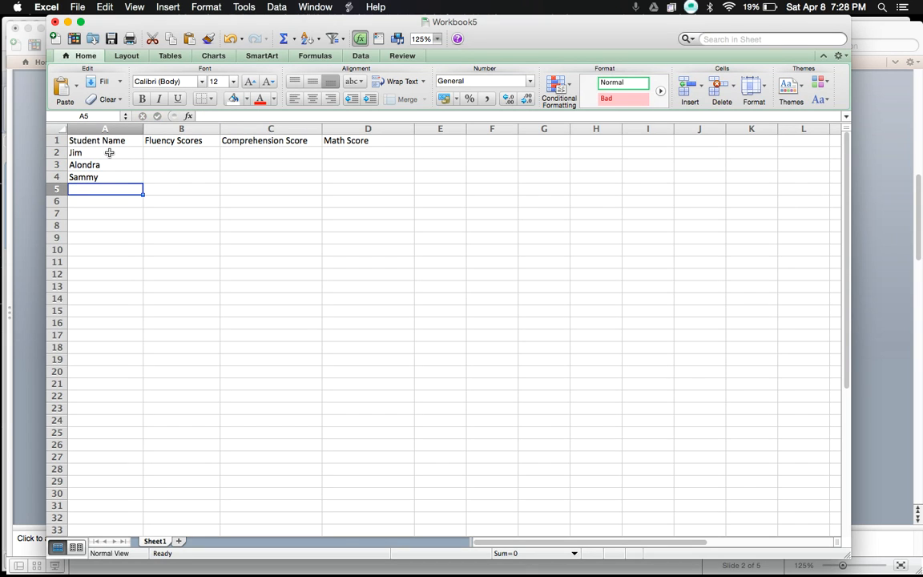
type("Angelica")
key("Return")
Enter five more students' names in cells A6 to A10 to complete the list
type("Devyn")
key("Return")
type("George")
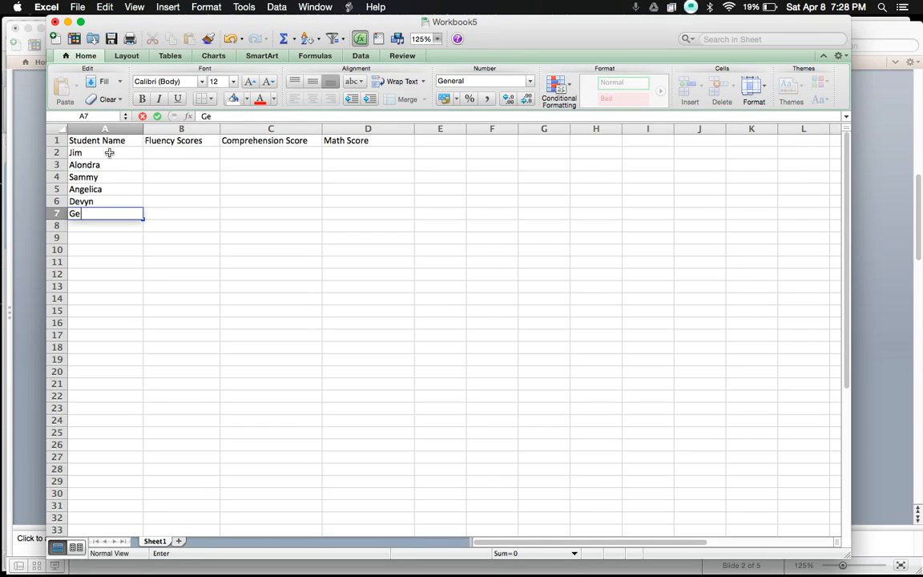
key("Return")
type("Erin")
key("Return")
type("Kelly")
key("Return")
type("Jo")
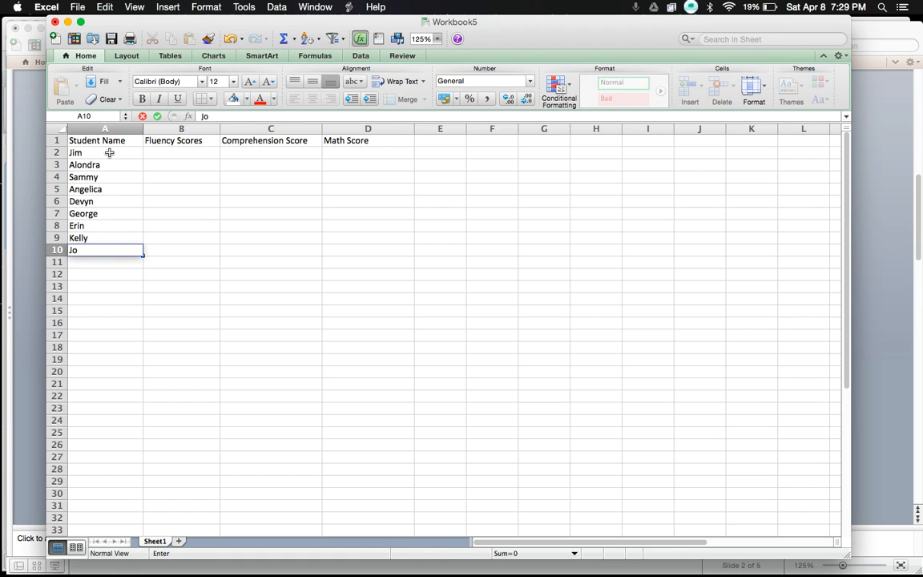
left_click(263, 237)
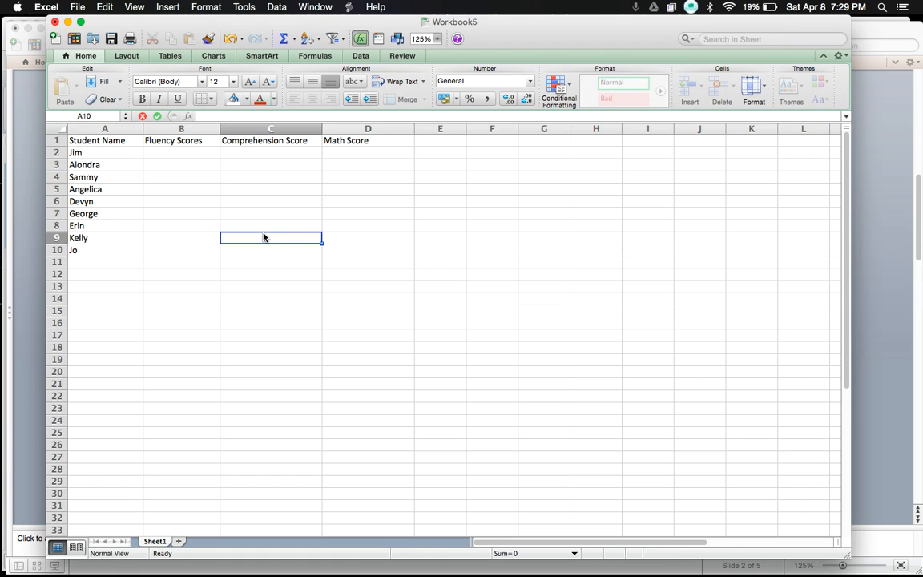
Enter the fluency scores 76, 23, 89 and 120 in cells B2 to B5
left_click(172, 152)
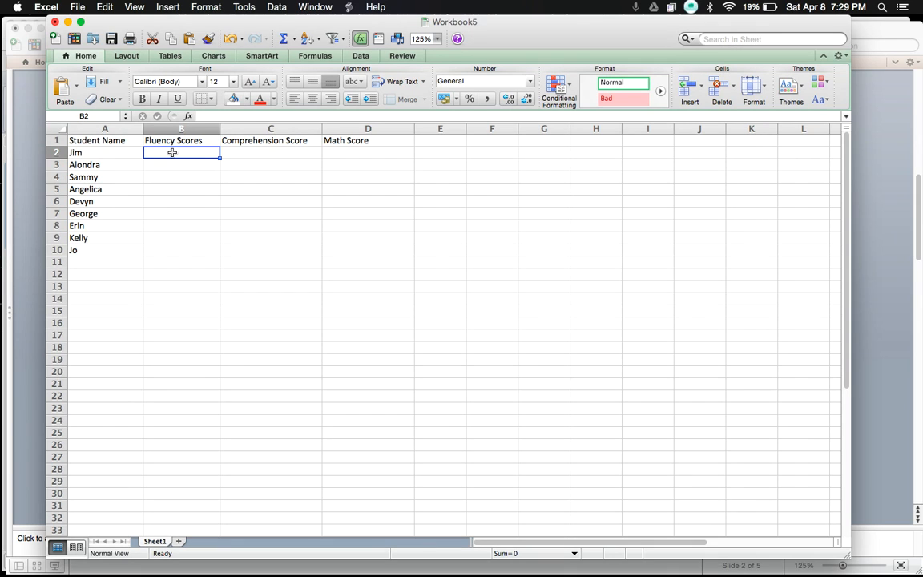
type("76")
key("Return")
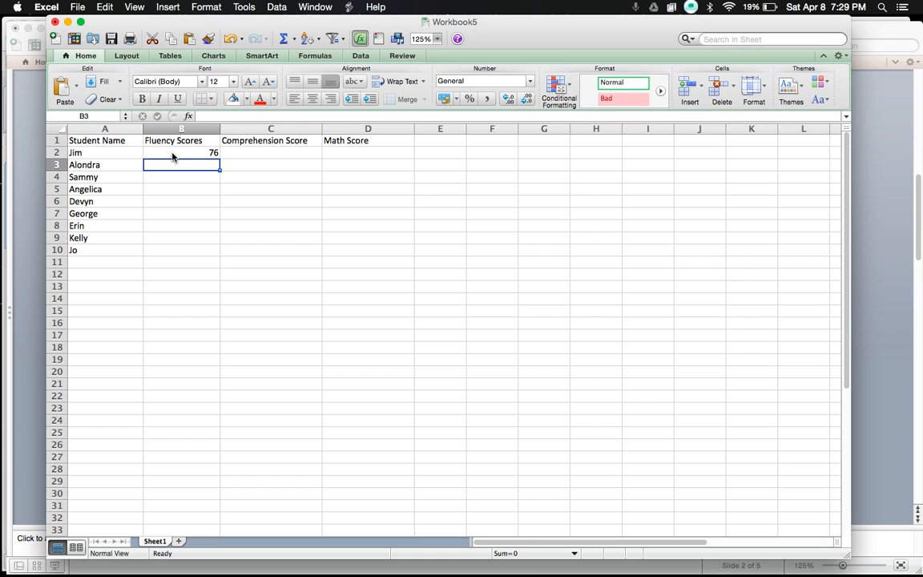
type("23")
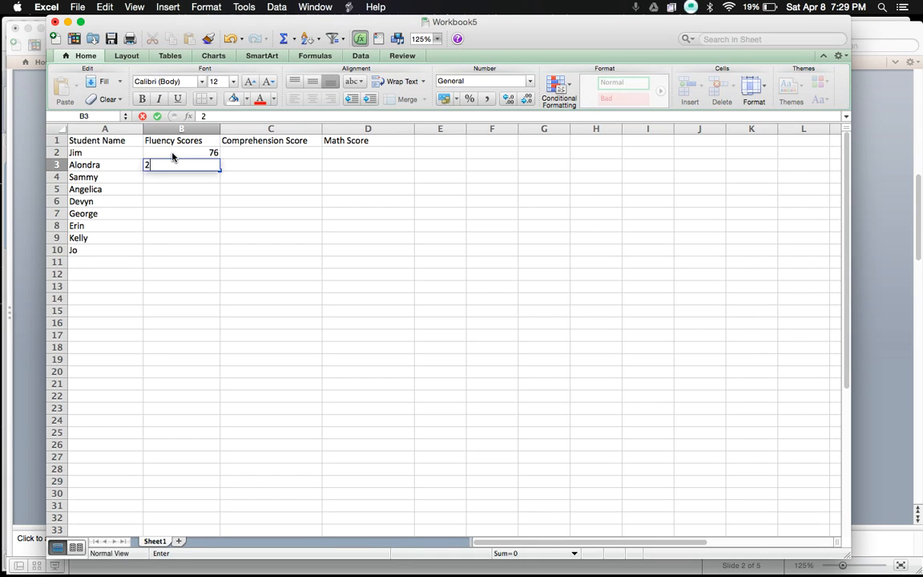
key("Return")
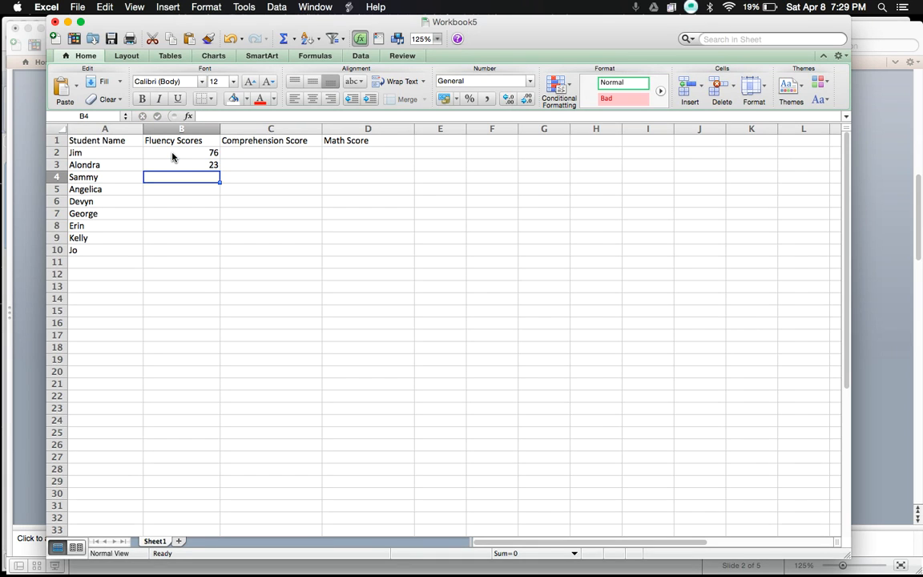
type("89")
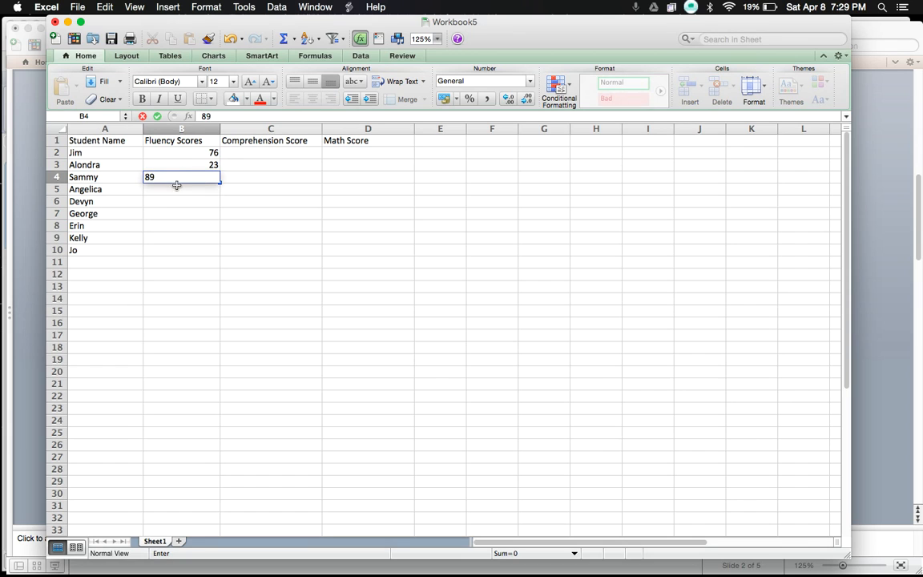
left_click(178, 189)
type("120")
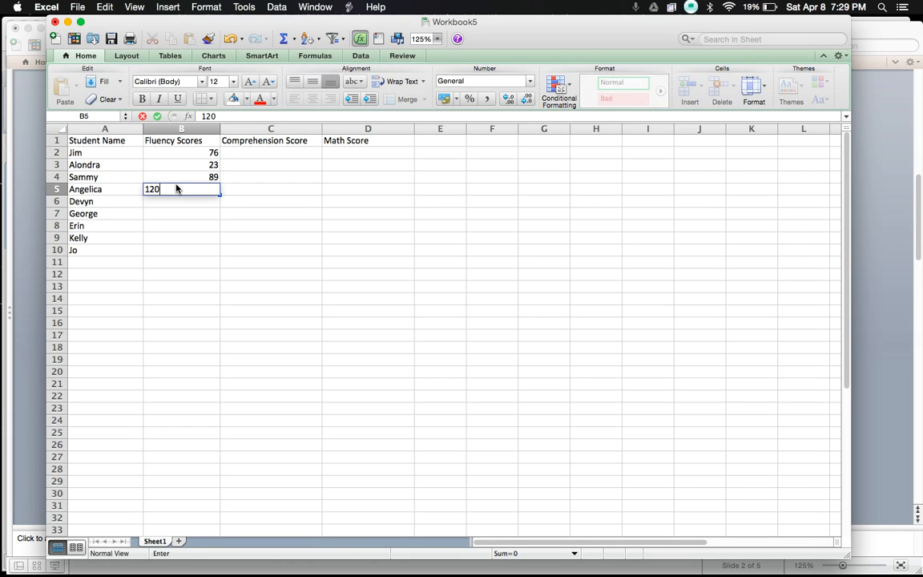
Enter the fluency scores 11, 67, 99, 100 and 89 in cells B6 to B10
left_click(171, 205)
type("11")
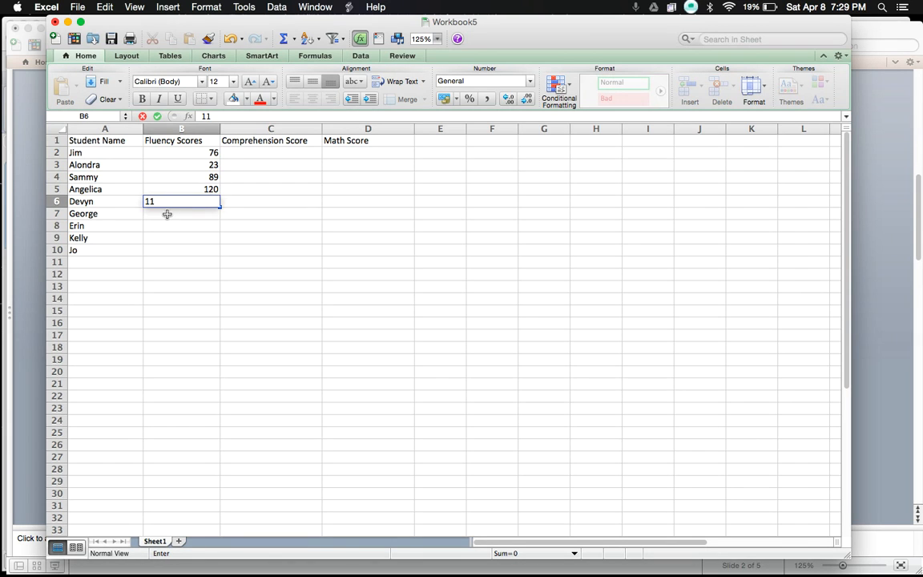
left_click(168, 218)
type("67")
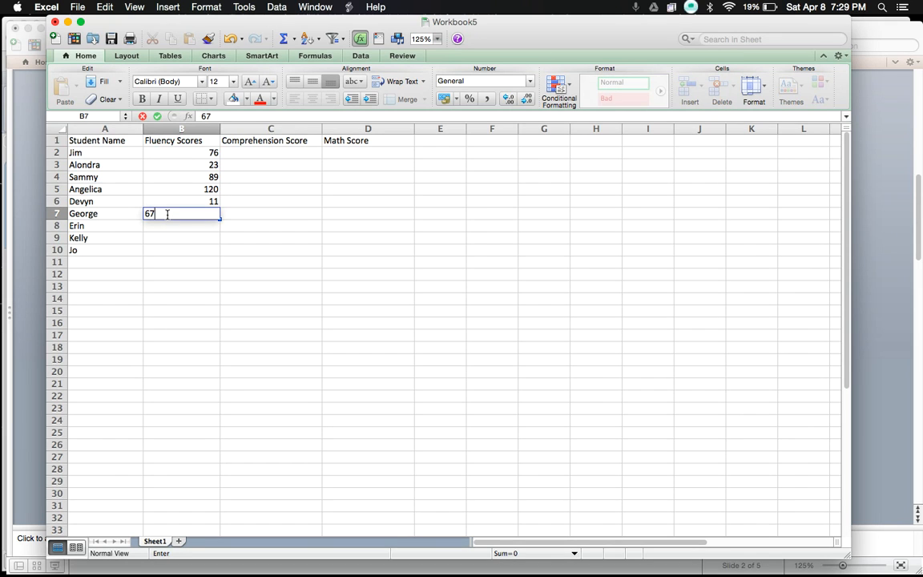
key("Return")
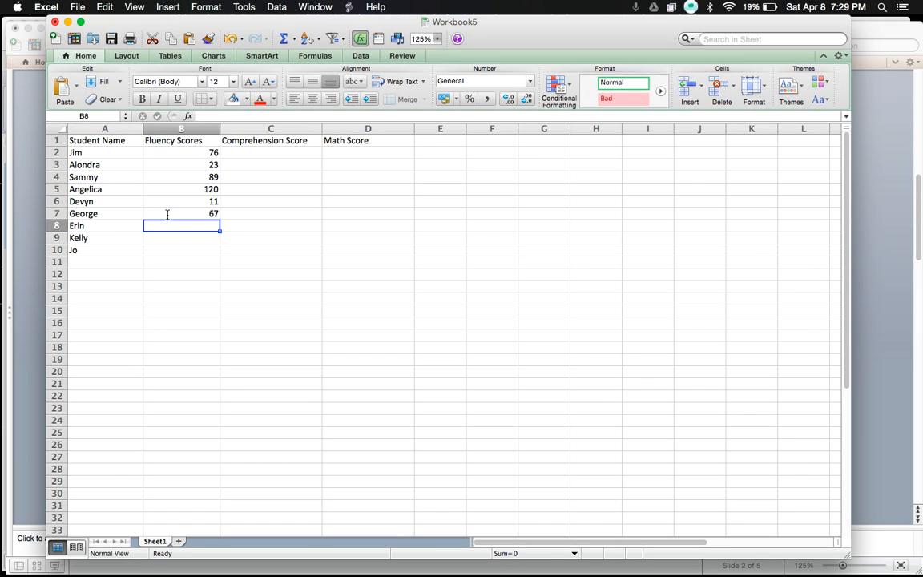
type("99")
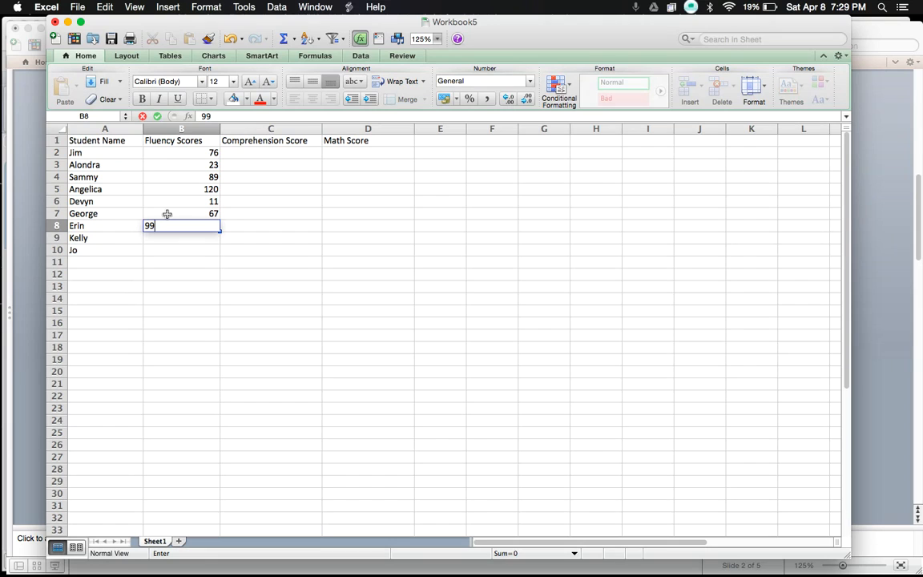
key("Return")
type("100")
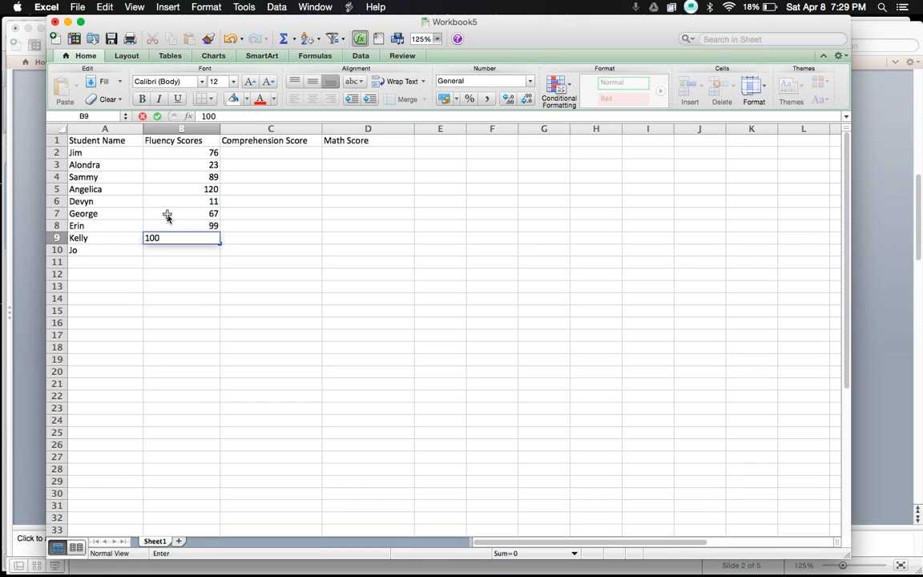
key("Return")
type("89")
left_click(334, 253)
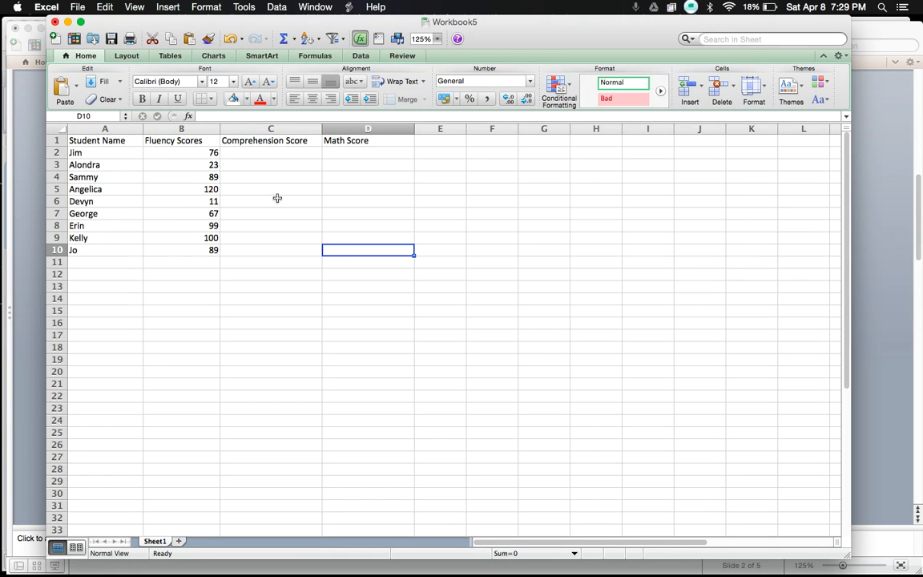
Enter Benchmark as the comprehension score in cells C2 and C3
left_click(247, 154)
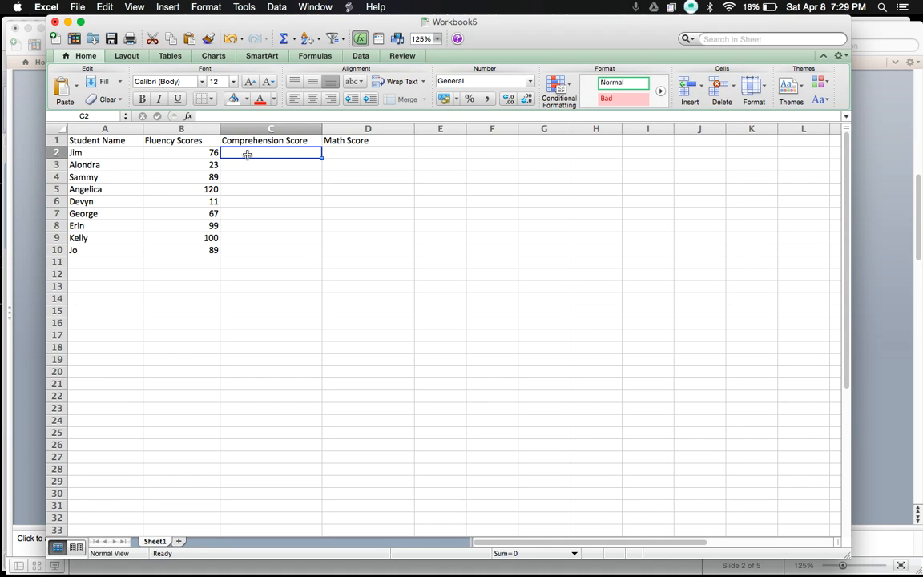
type("Benchmark")
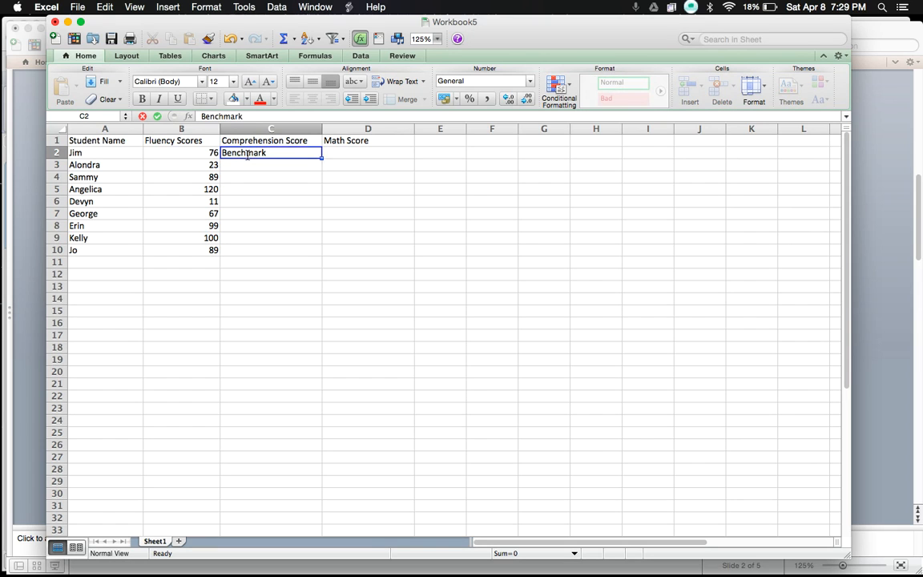
key("Return")
type("Benchmark")
key("Return")
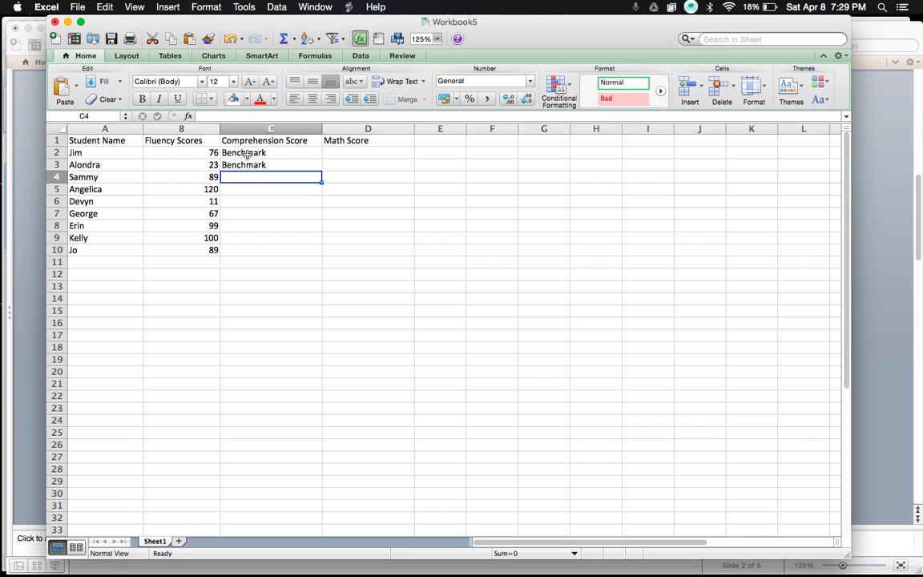
Replace the comprehension score in C3 with Intensive and enter Benchmark in C4
key("Up")
type("Intesnvie")
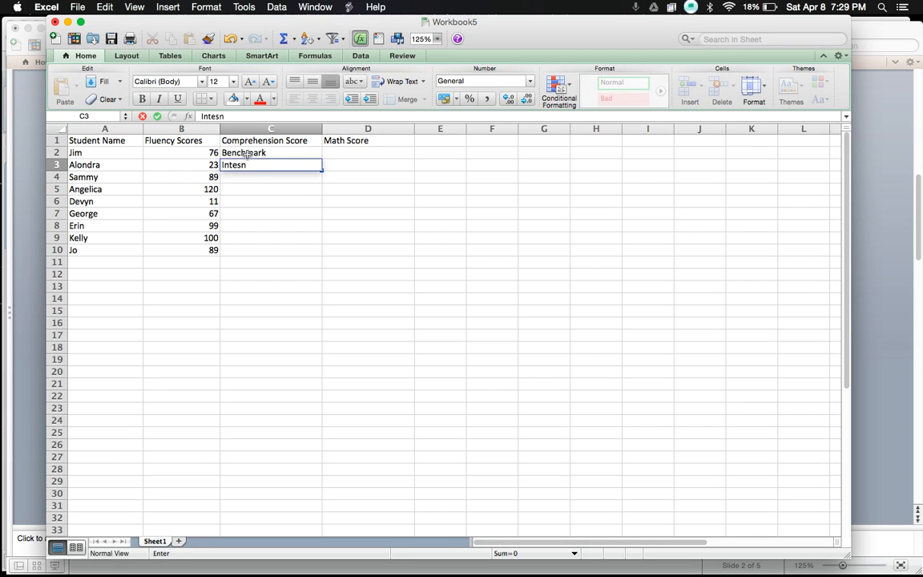
key("BackSpace")
key("BackSpace")
key("BackSpace")
type("nsive")
key("Return")
type("Bench")
key("Return")
key("Return")
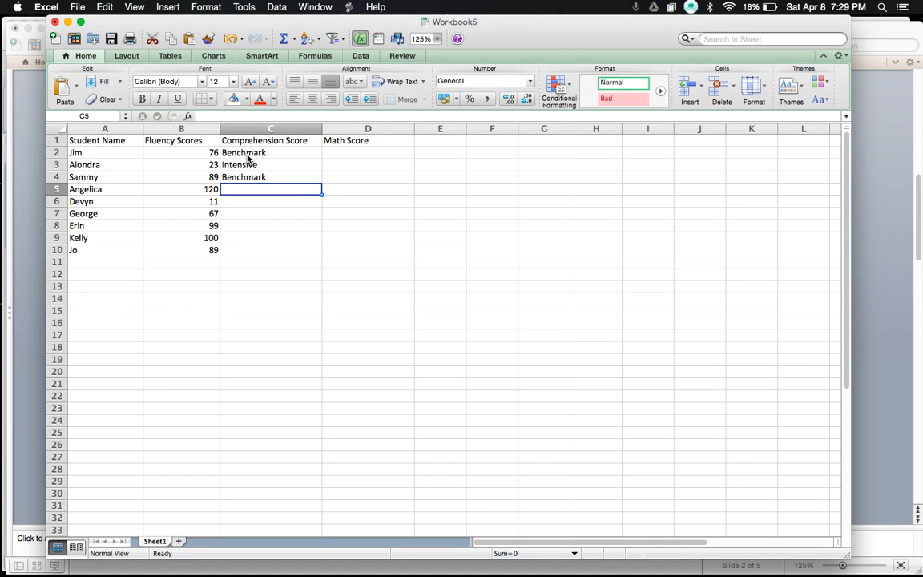
Enter Above Benchmark as the comprehension score in cell C5
type("Above Menchma")
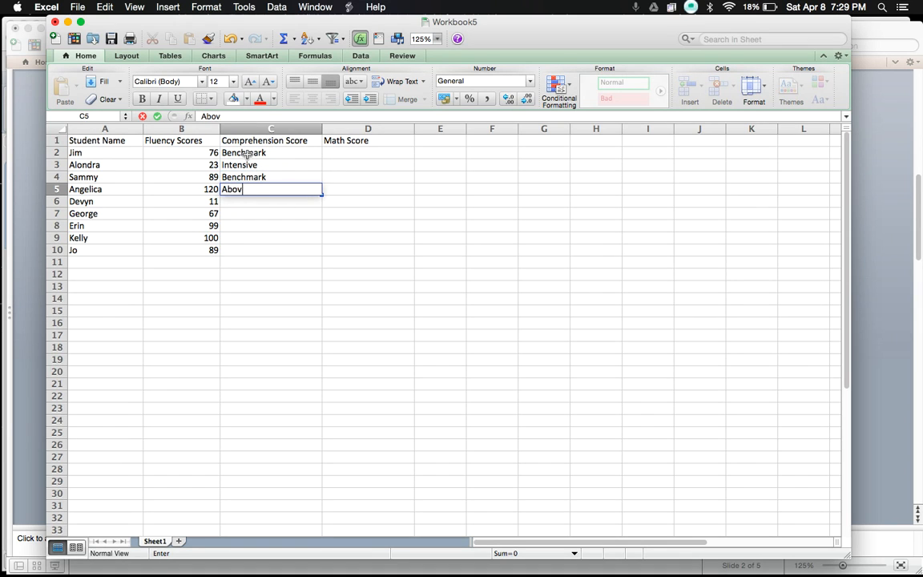
key("BackSpace")
key("BackSpace")
key("BackSpace")
key("BackSpace")
key("BackSpace")
key("BackSpace")
key("BackSpace")
type("Benchmark")
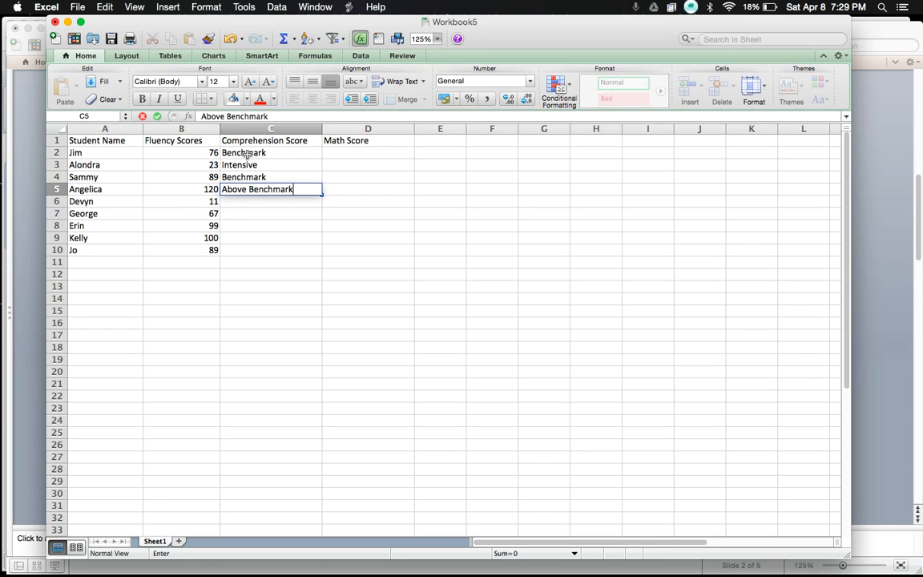
Enter Intensive as the comprehension score in cell C6
key("Return")
type("Intesnive")
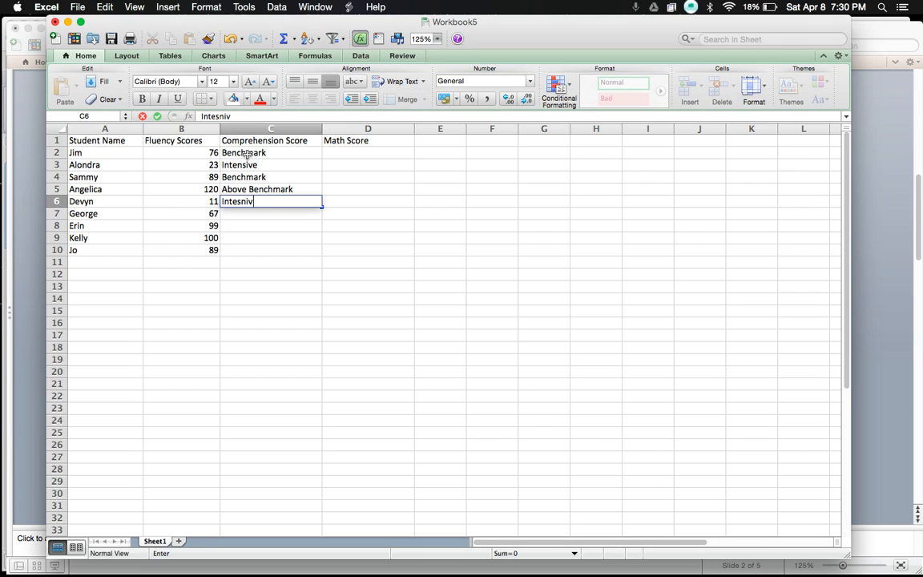
key("Return")
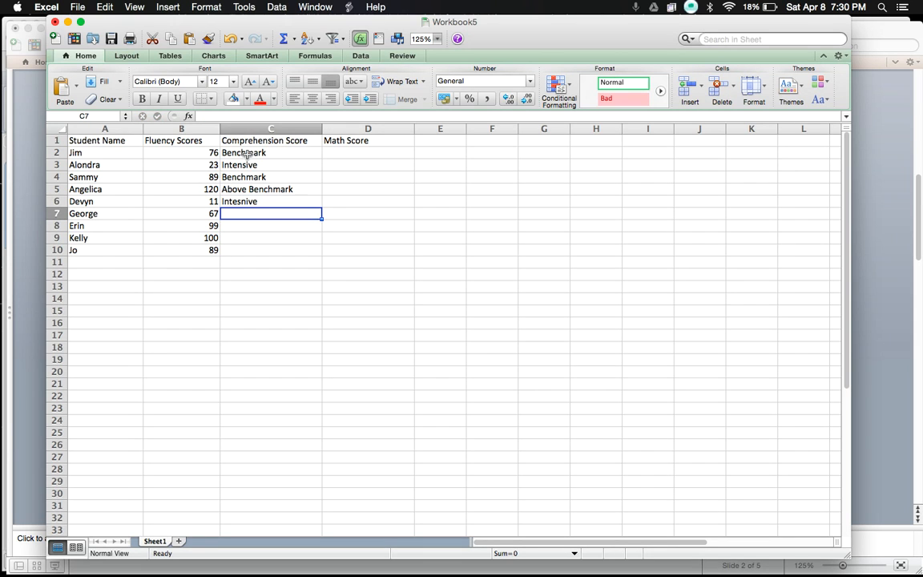
key("Up")
type("Intensive")
key("Return")
Enter Strategic as the comprehension score in cell C7
type("Strag")
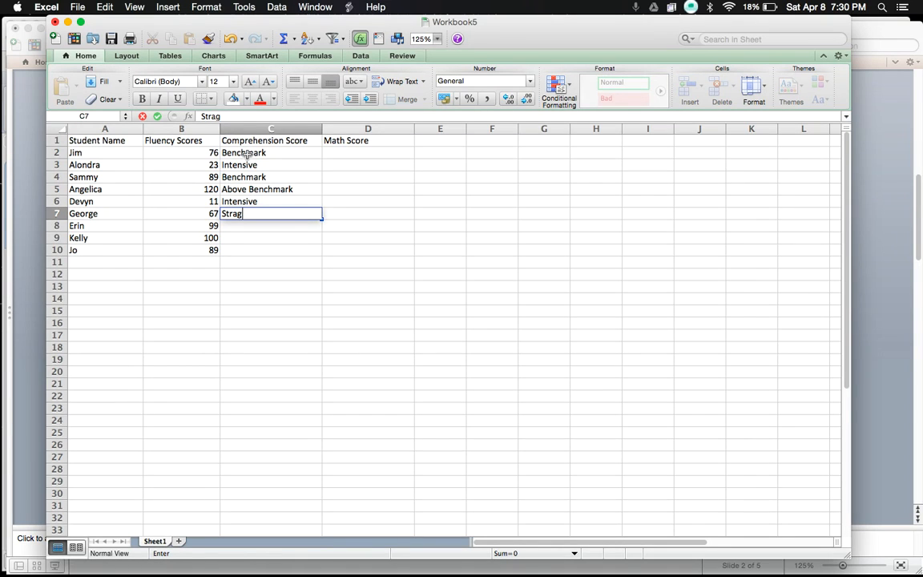
key("BackSpace")
key("BackSpace")
type("ategic")
key("Return")
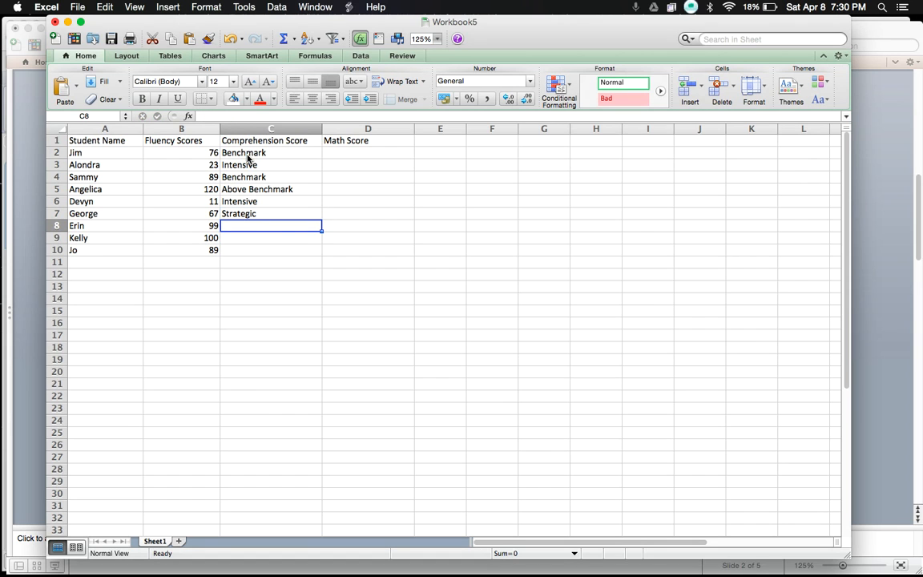
Enter Benchmark as the comprehension score in cells C8 to C10
type("Benchmark")
key("Return")
type("Benchmark")
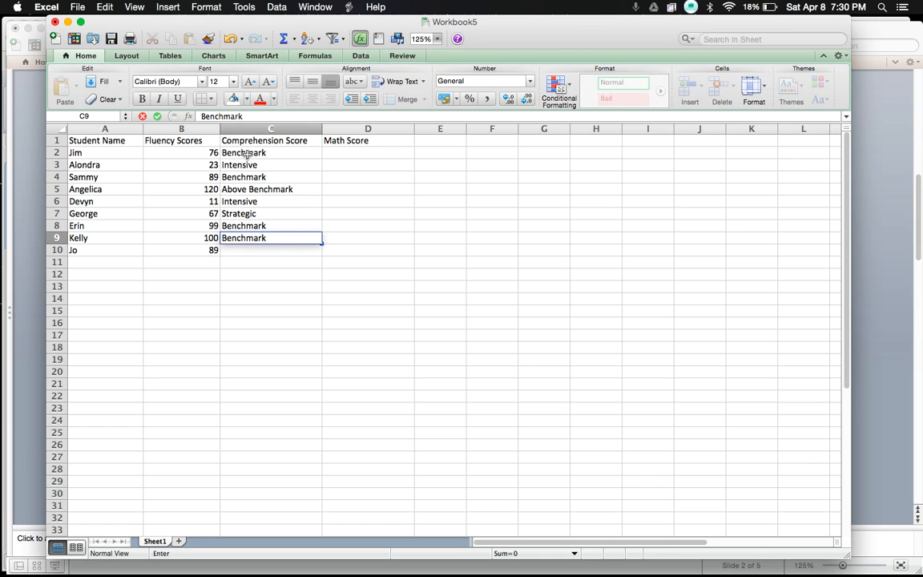
key("Return")
type("Benchmark")
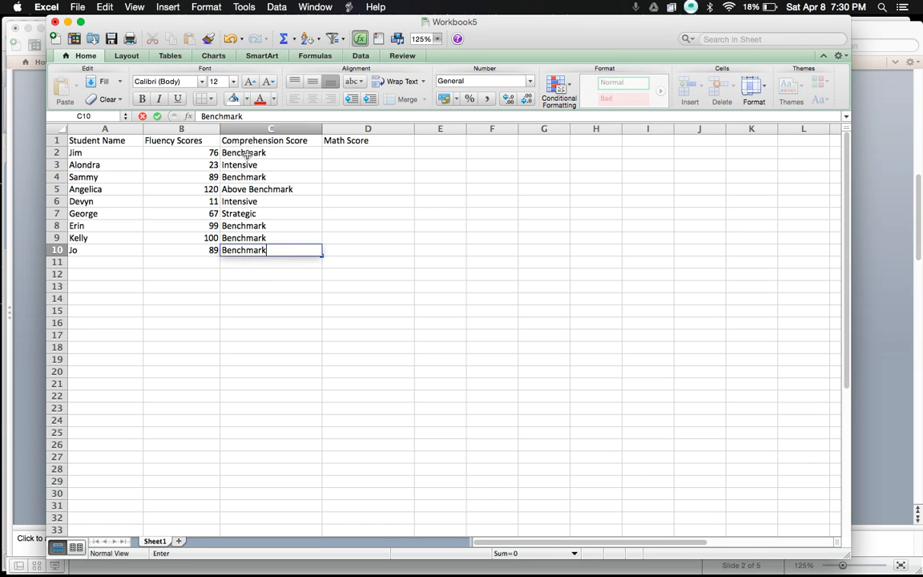
left_click(433, 165)
Enter the math scores Benchmark, Benchmark and Above Benchmark in cells D2 to D4
left_click(377, 155)
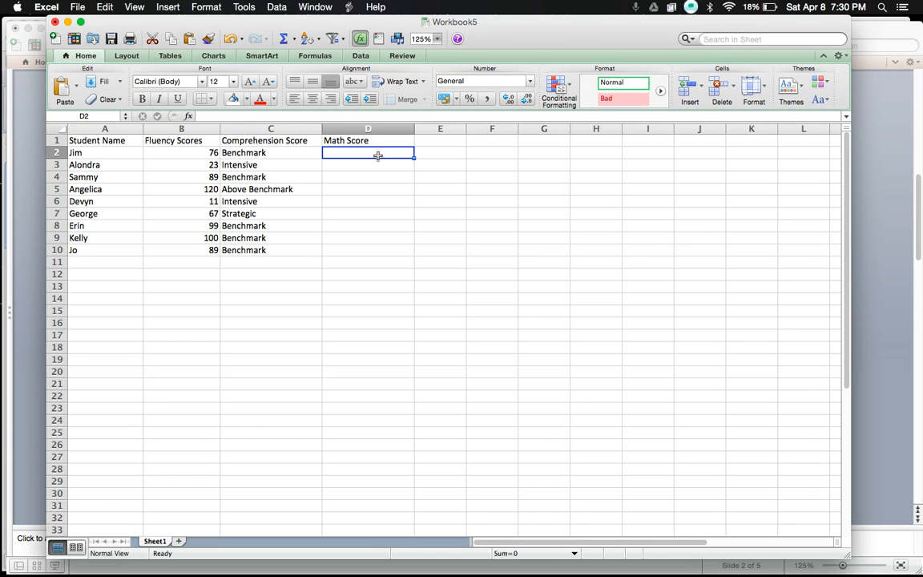
type("Benchmark")
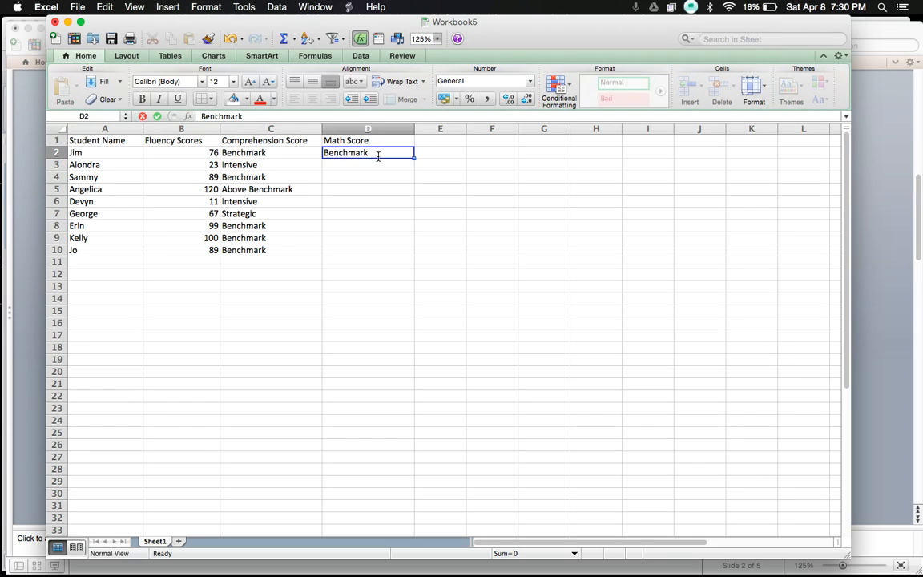
key("Return")
type("Ben")
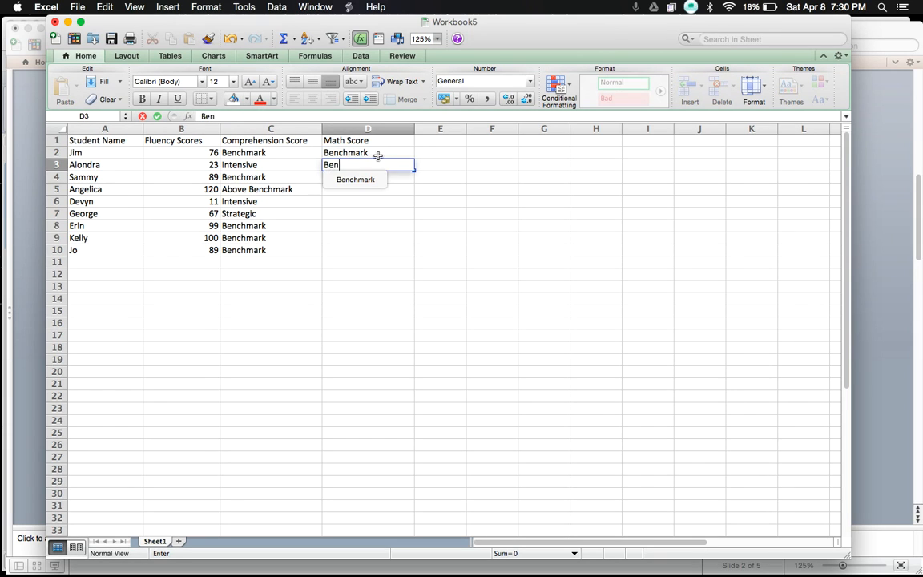
type("chmark")
key("Return")
type("A")
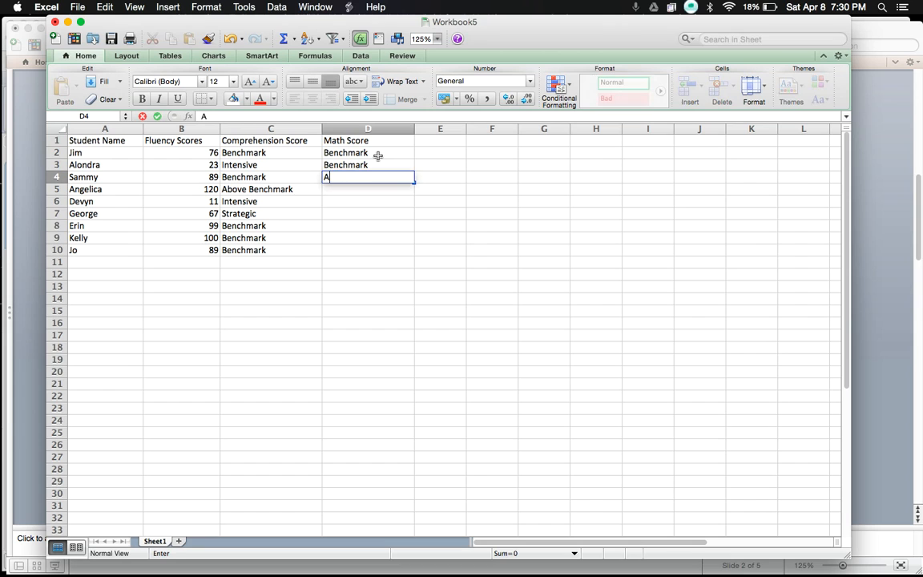
type("bove Benchmark")
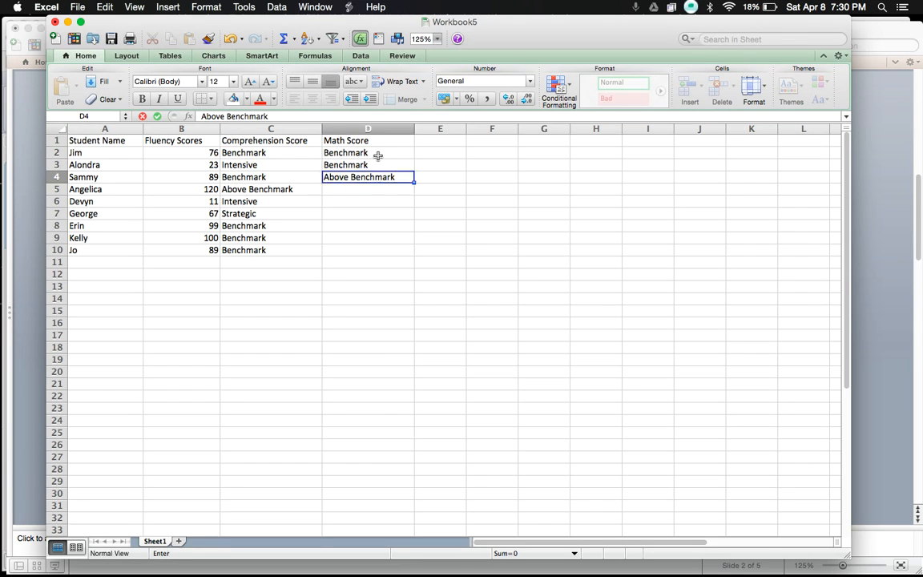
key("Return")
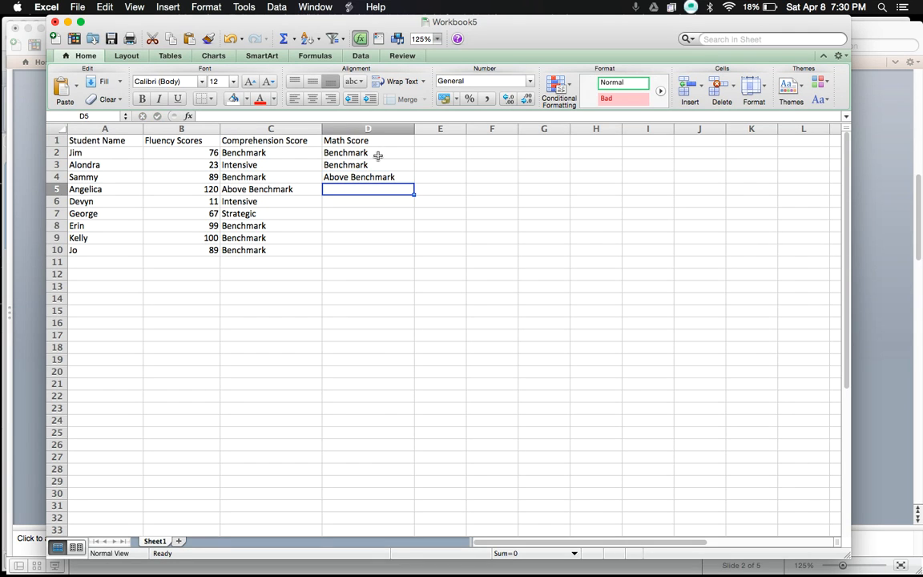
Enter the math scores Strategic in cell D5 and Intesnive in cell D6
type("Strat")
key("BackSpace")
type("ge")
key("BackSpace")
key("BackSpace")
key("BackSpace")
type("ategic")
key("Return")
type("Intesnive")
key("Return")
Enter Benchmark as the math score in cells D7 to D10
type("Benchmark")
key("Return")
type("Benchmark")
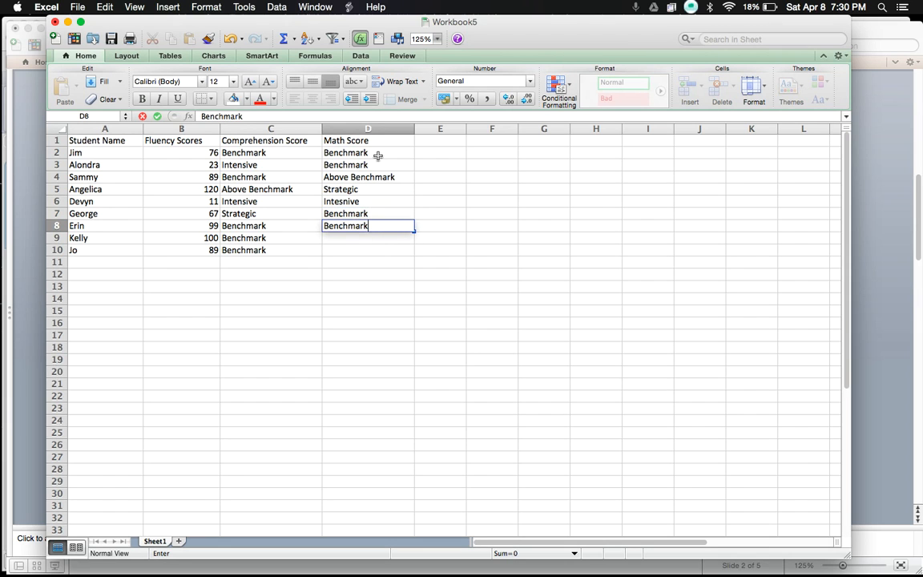
key("Return")
type("Benchmark")
key("Return")
type("B")
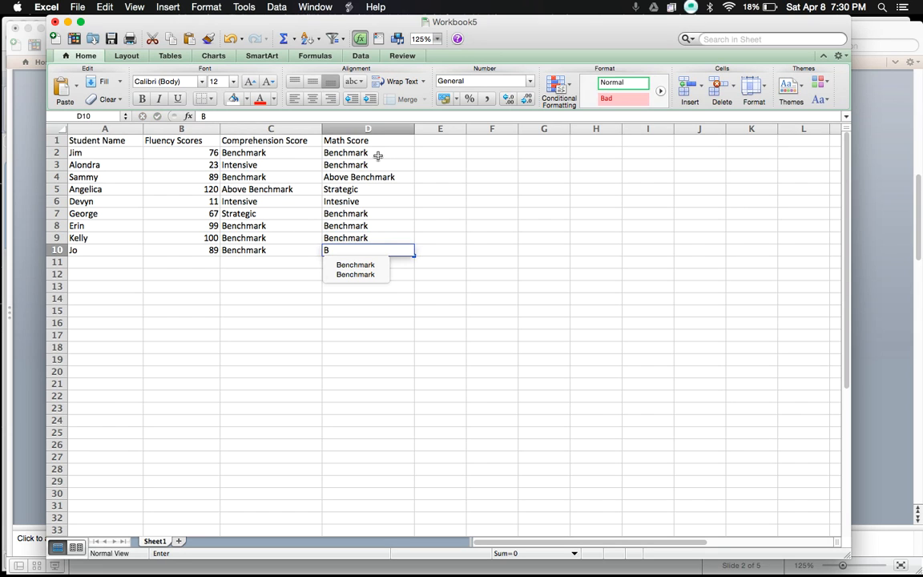
type("enchmark")
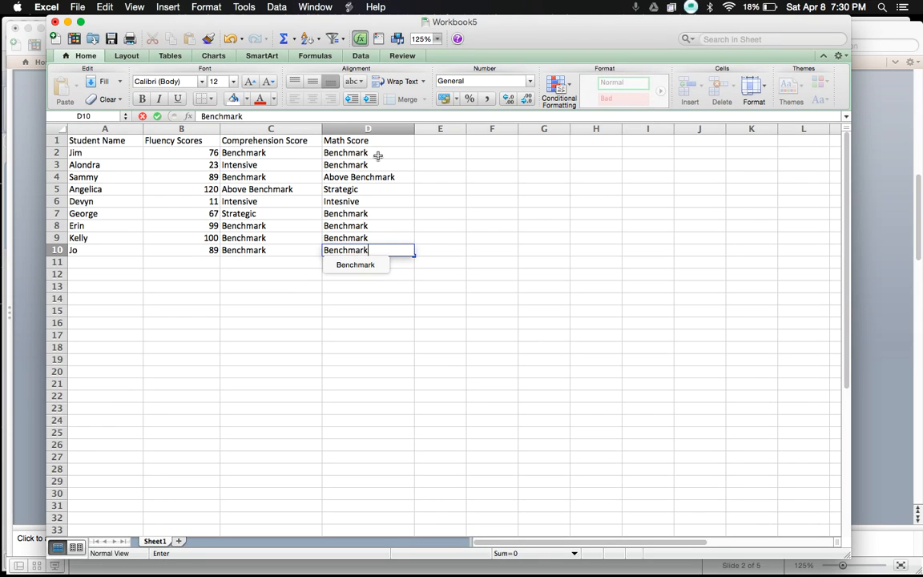
key("Return")
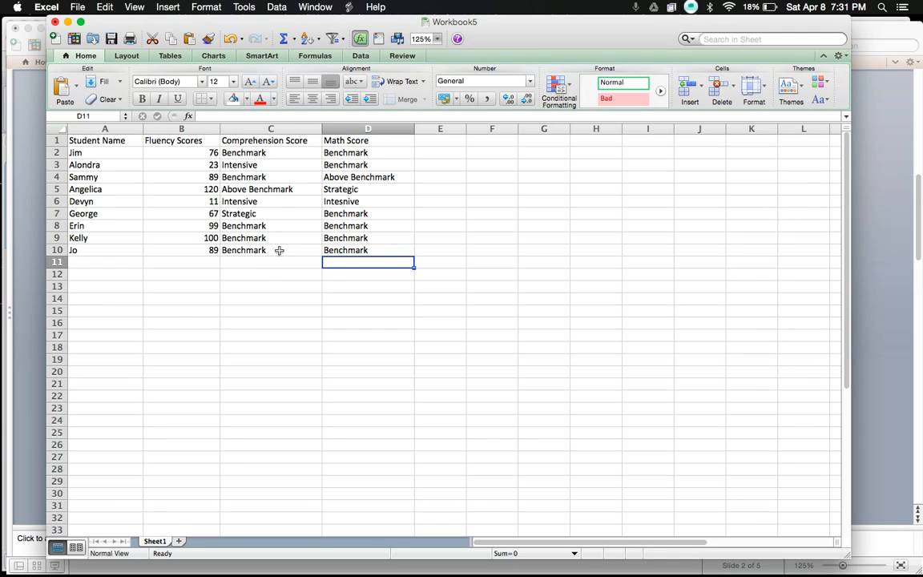
Save the workbook on the desktop as Sping Conferences.xlsx
left_click(73, 8)
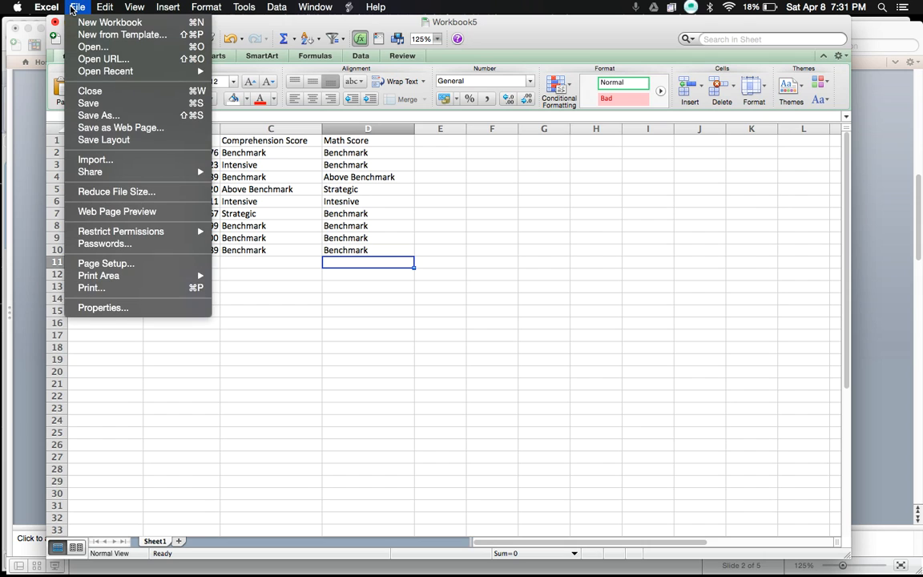
left_click(96, 115)
type("Con")
key("BackSpace")
key("BackSpace")
key("BackSpace")
type("Sp")
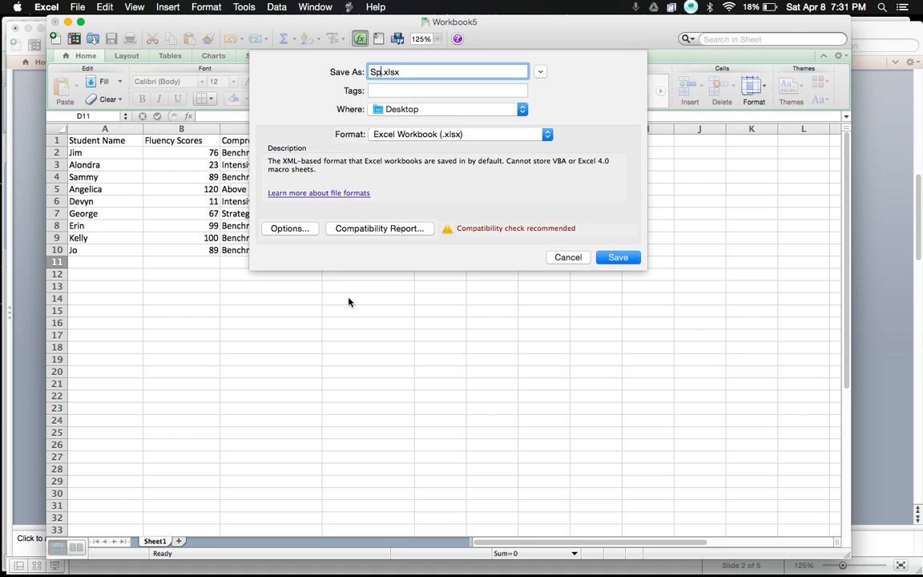
type("ing Conferenc")
type("es")
key("Return")
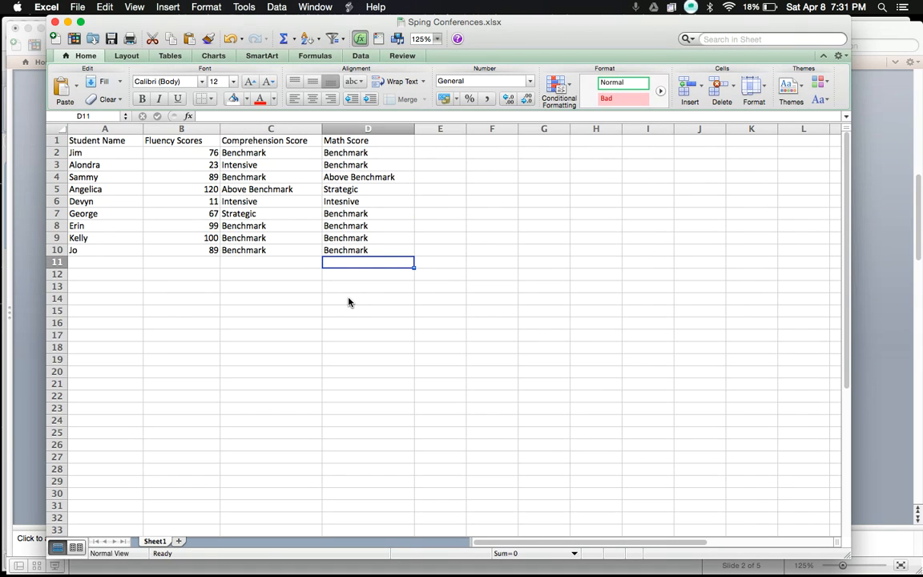
Switch to the open Word document Document3
mouse_move(449, 574)
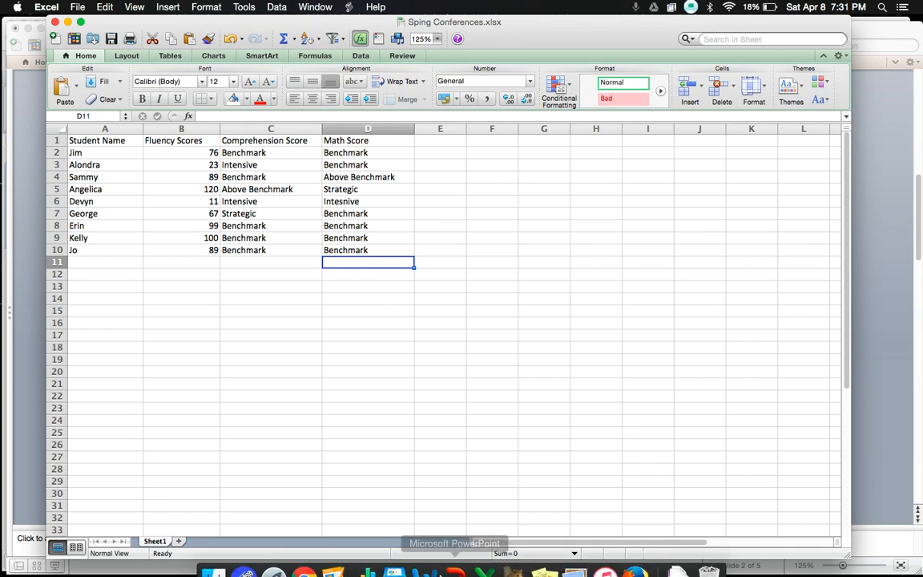
right_click(423, 555)
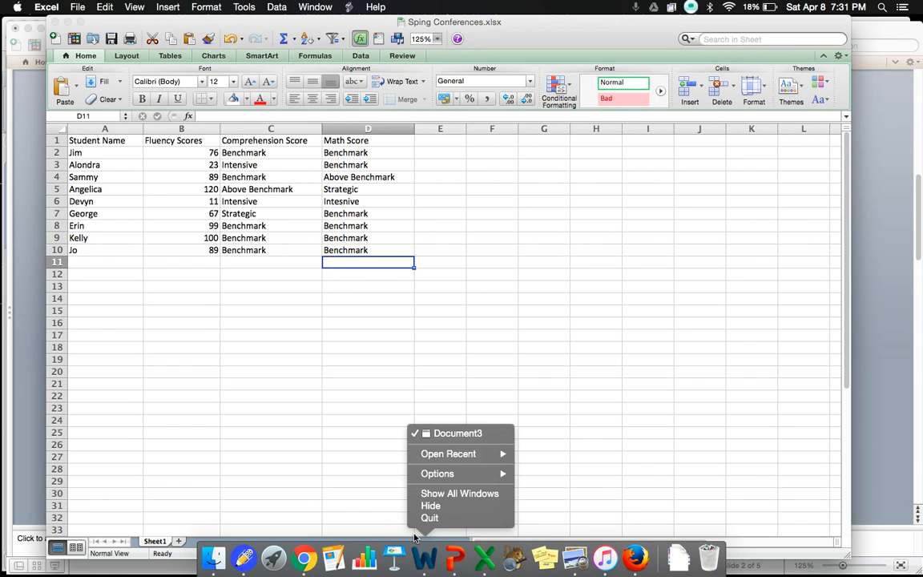
left_click(445, 435)
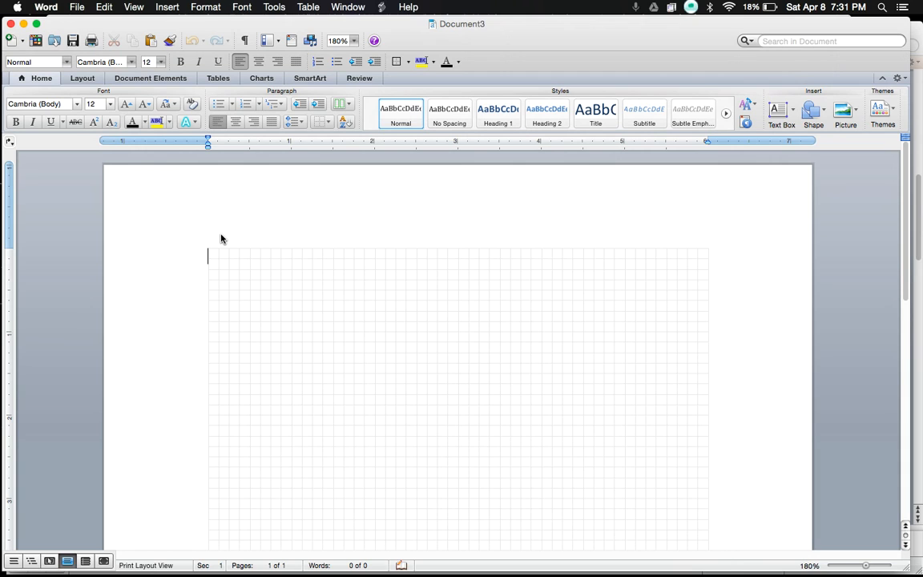
Add the centred title "Spring Conferences" in bold American Typewriter at 24 points
left_click(75, 108)
left_click(78, 105)
mouse_move(90, 225)
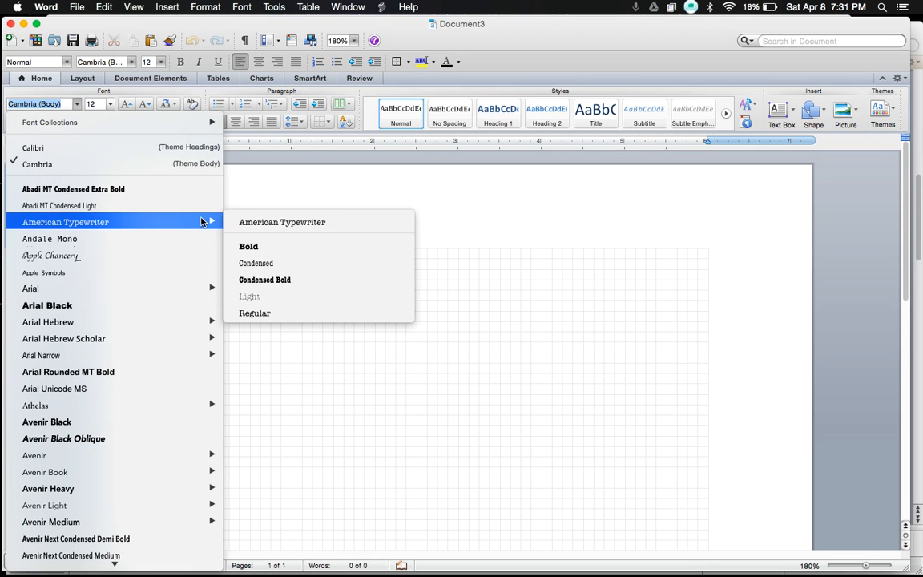
left_click(287, 250)
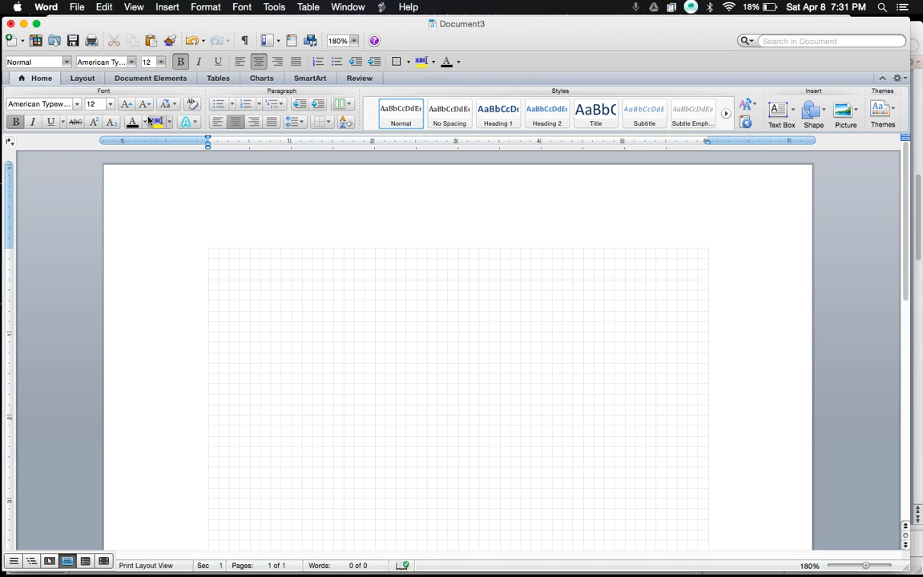
left_click(110, 105)
left_click(115, 221)
type("Spring Conferences")
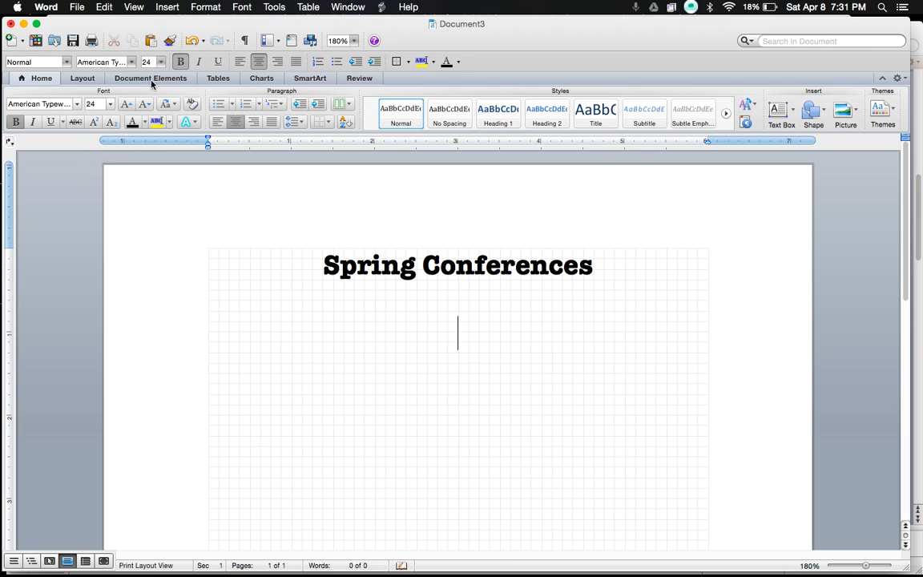
Below the title, begin a left-aligned 18-point paragraph with "Welcome to Spring Conferences!"
left_click(218, 121)
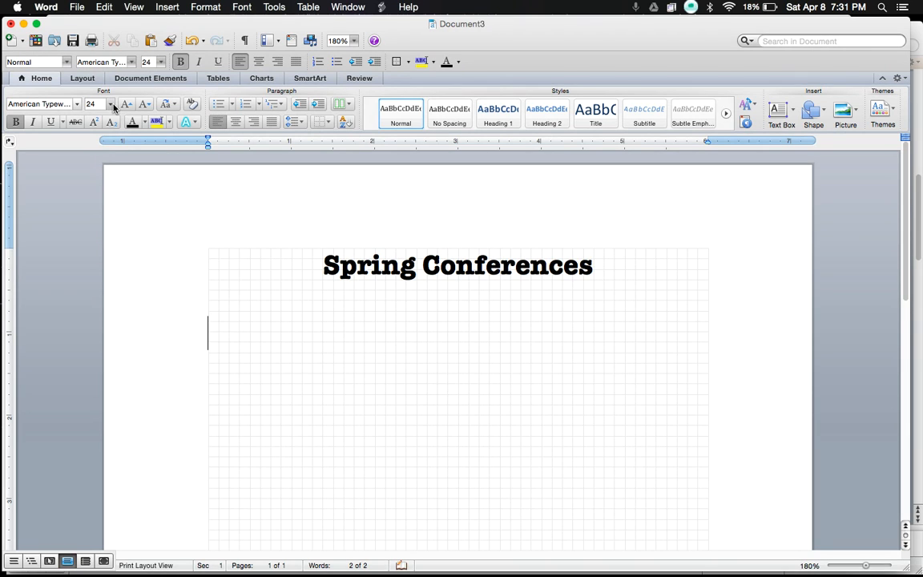
left_click(110, 104)
left_click(105, 191)
type("Welcom")
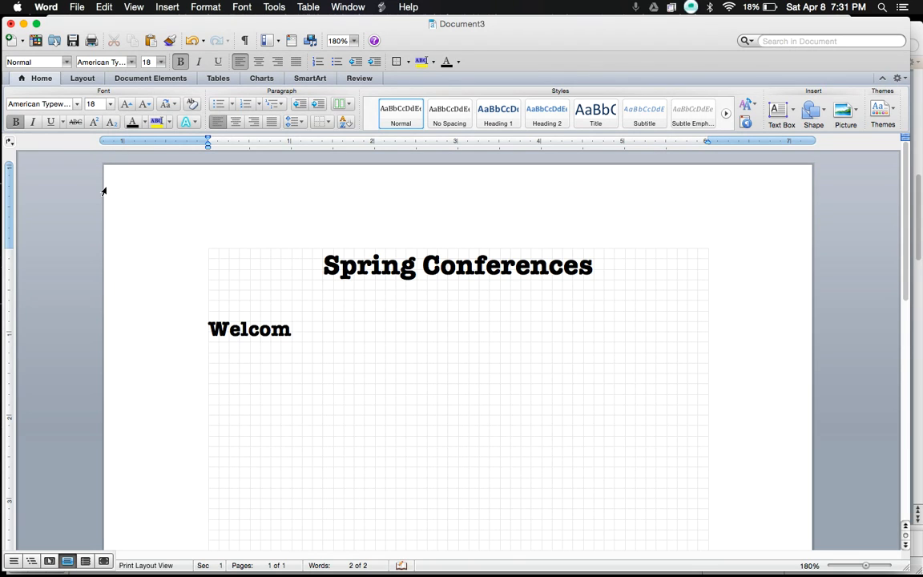
type("e to sprin")
key("BackSpace")
key("BackSpace")
key("BackSpace")
key("BackSpace")
key("BackSpace")
type("Spring Conferen")
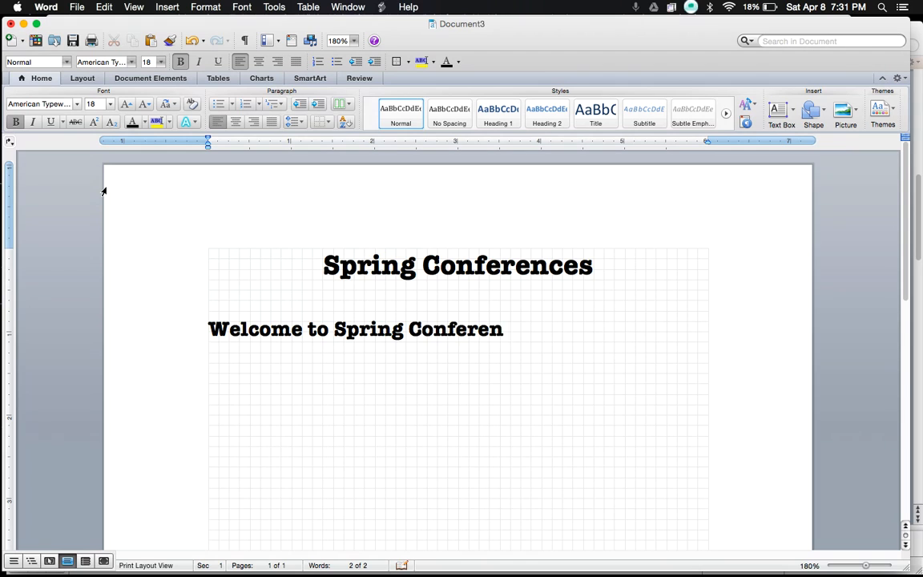
type("ces! H")
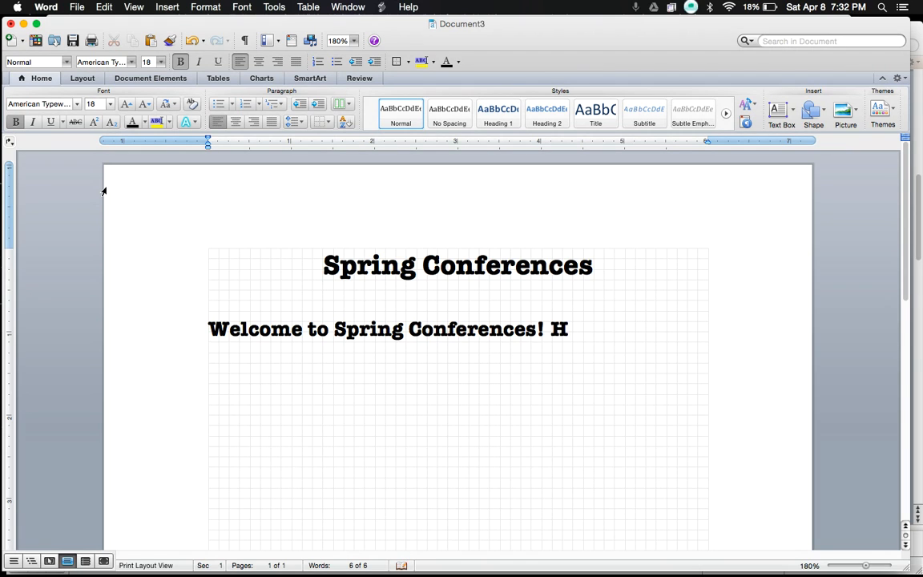
Complete the welcome paragraph with the sentence "Here is a snapshot of how your student is doing!"
type("ere is a snap")
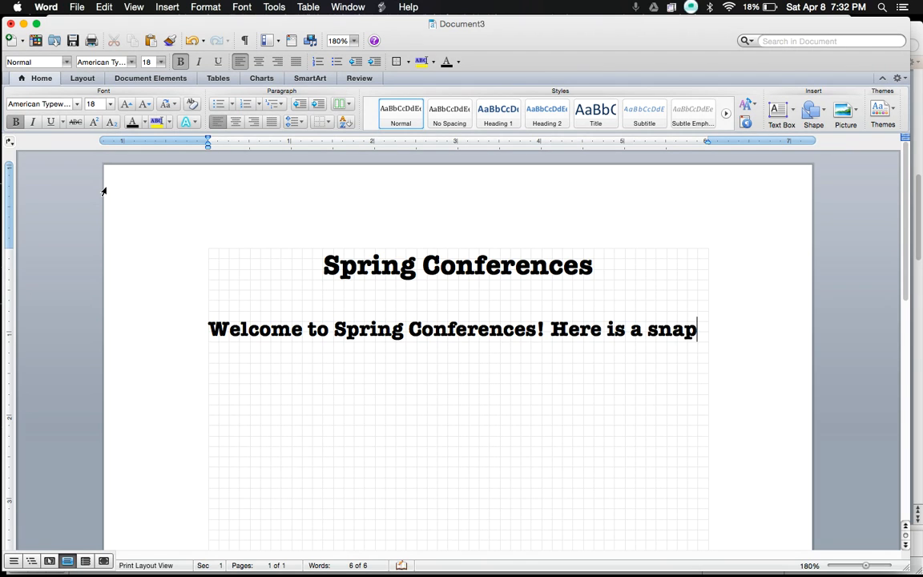
type("shot of how your sut")
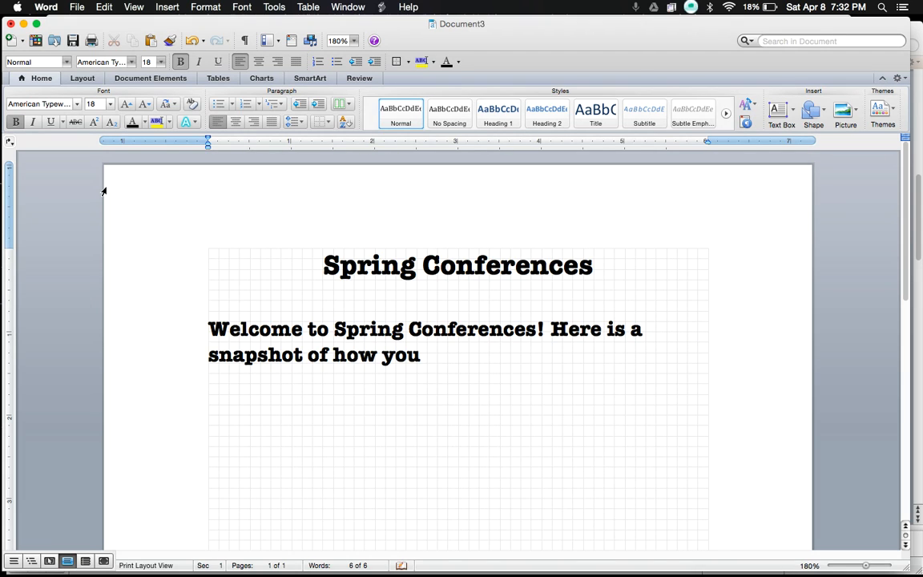
key("BackSpace")
key("BackSpace")
type("tudent is doint")
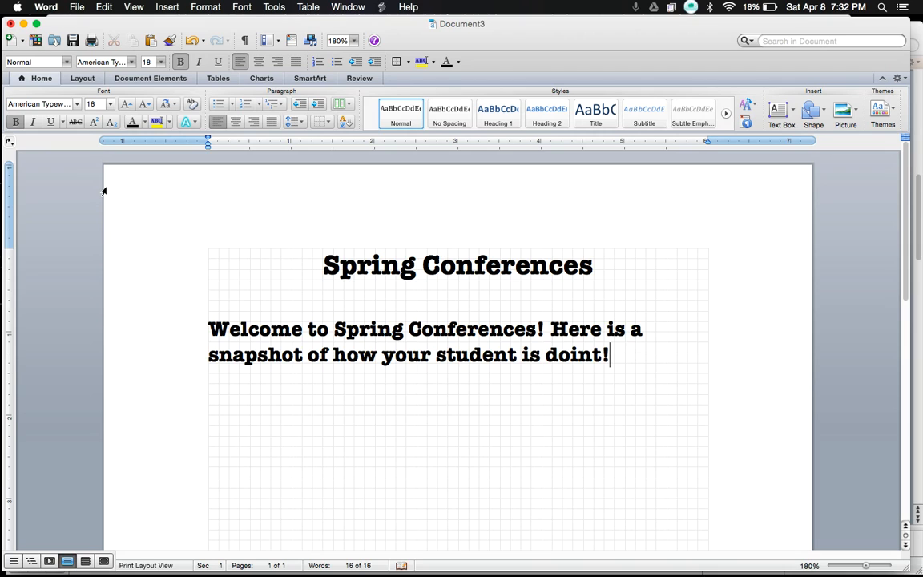
key("BackSpace")
type("g")
Add the paragraph "Name is reading fluency words per minutes." below the welcome text and switch to the Excel workbook Sping Conferences.xlsx
type("Name")
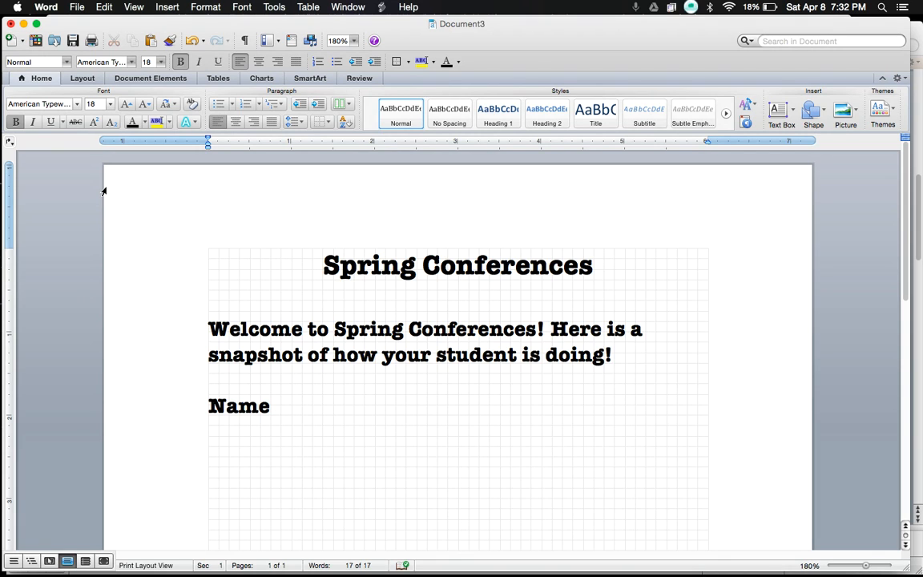
type(" is re")
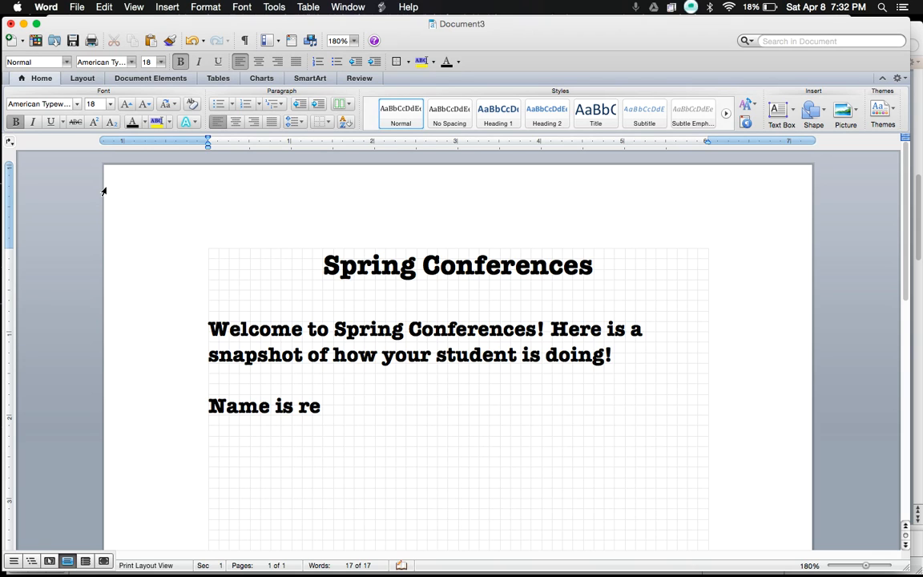
type("ading fluenc")
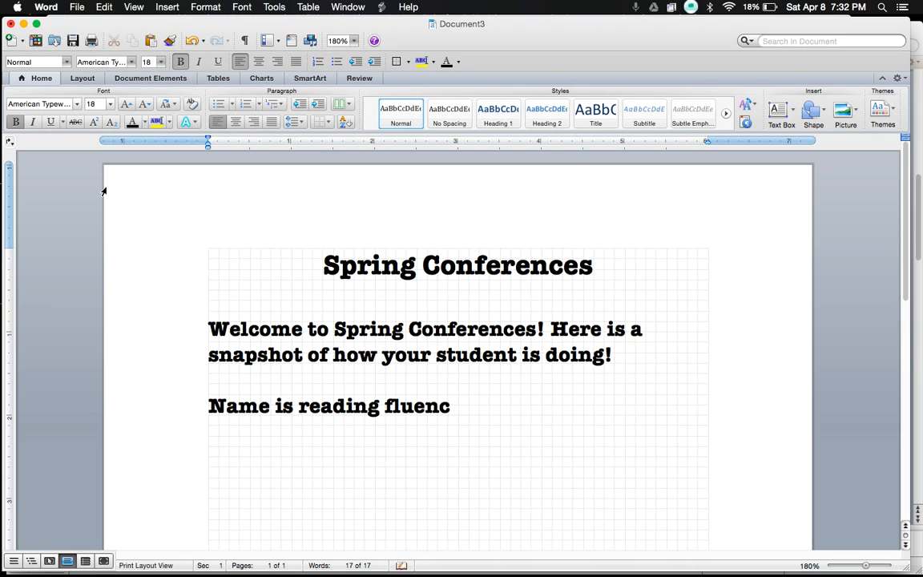
type("y words p")
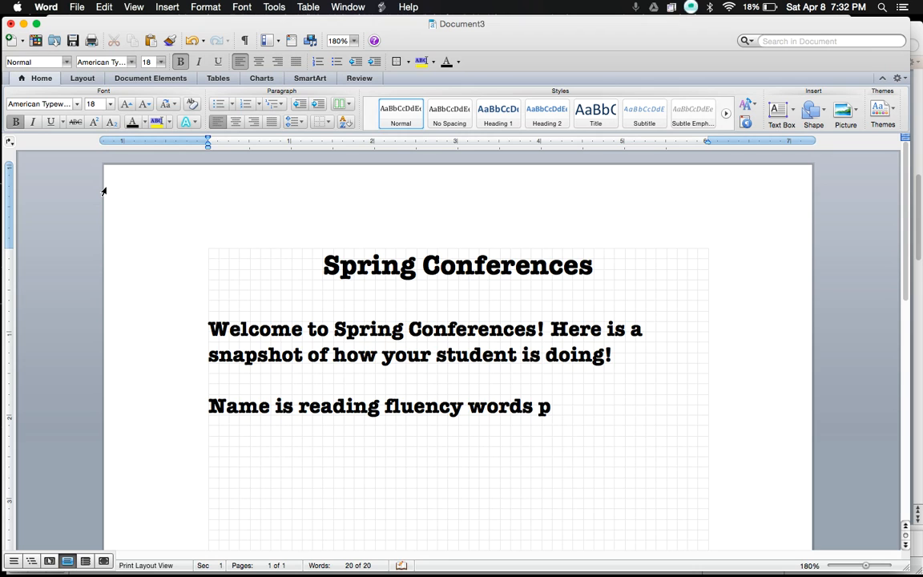
type("er minutes.")
key("super+Tab")
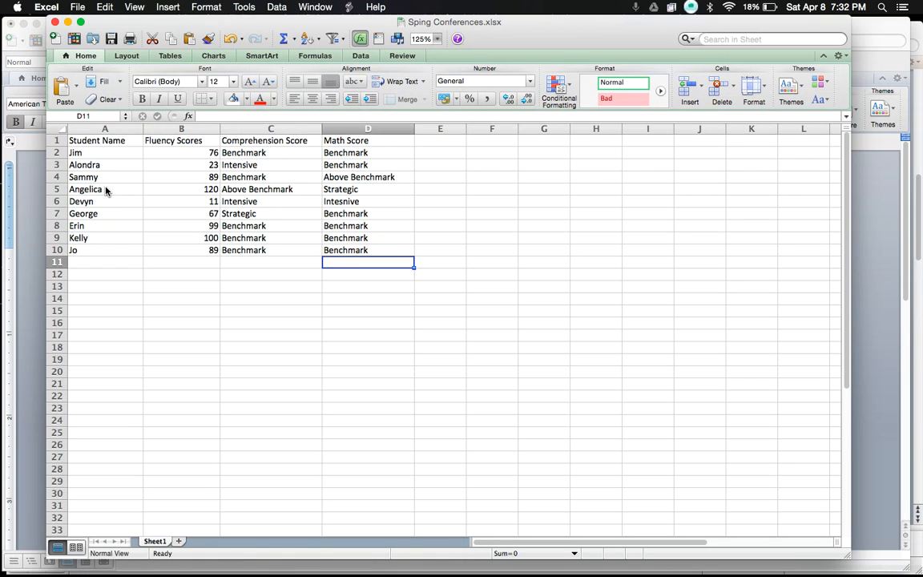
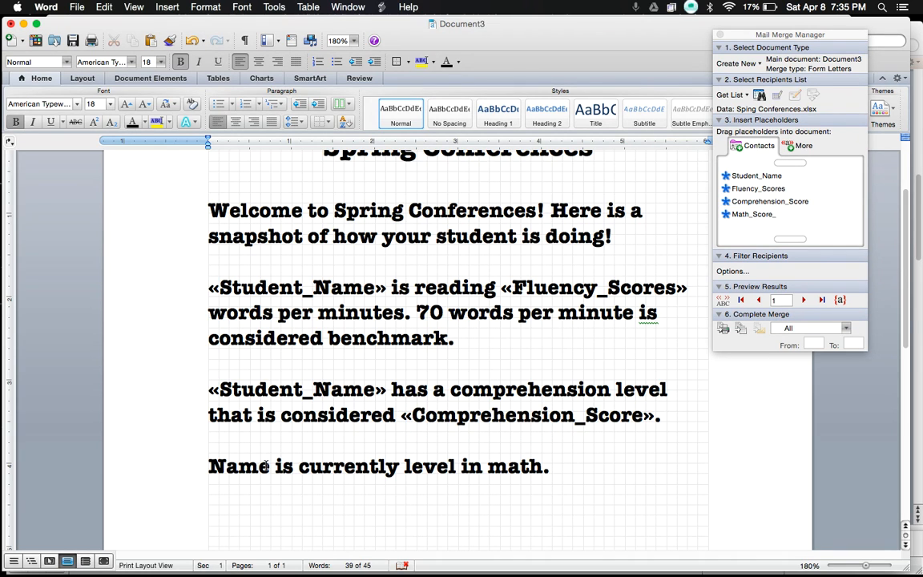
Replace the word "Name" in the math sentence with the Student_Name merge placeholder
left_click(270, 466)
key("BackSpace")
key("BackSpace")
key("BackSpace")
key("BackSpace")
left_click(739, 190)
left_click_drag(748, 175, 208, 468)
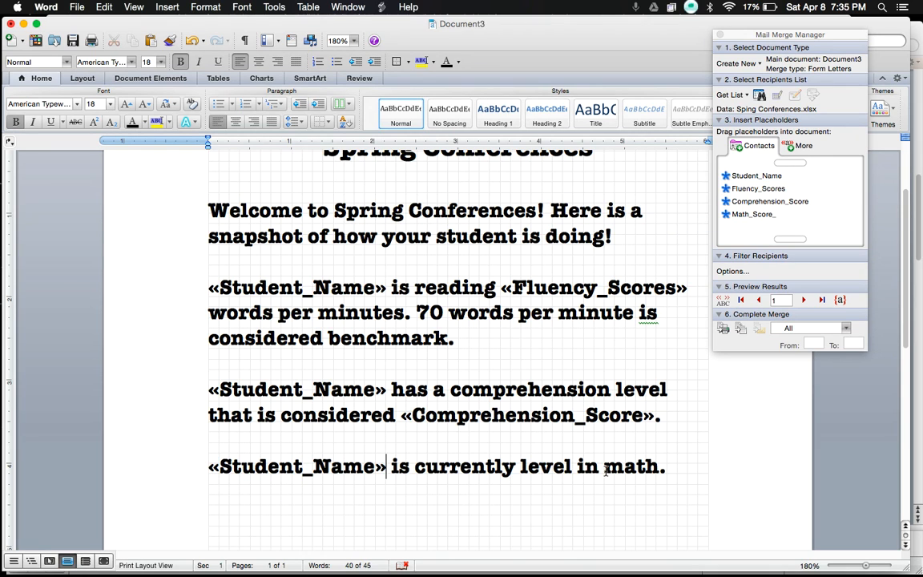
In the math sentence, replace "level" with "considered" and insert the Math_Score_ placeholder before "math"
double_click(558, 471)
key("BackSpace")
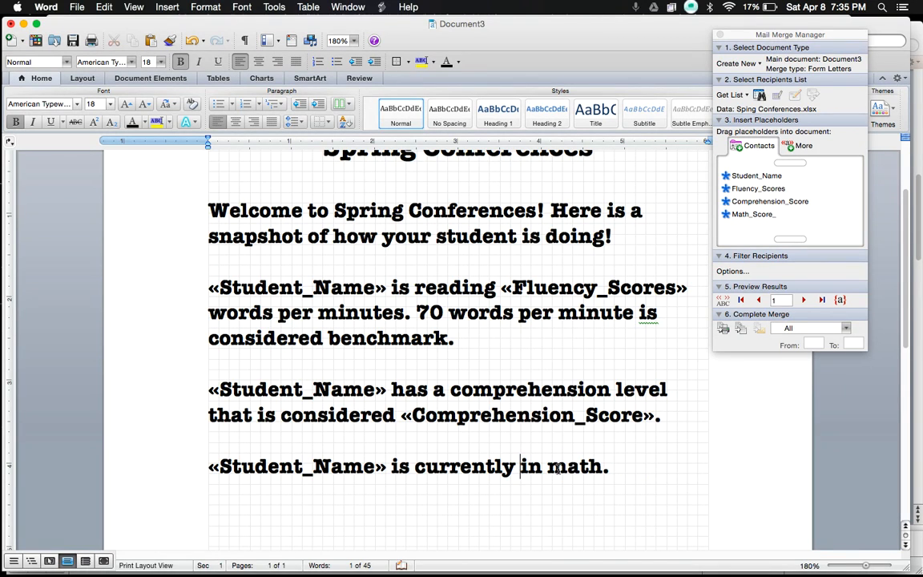
type("consider")
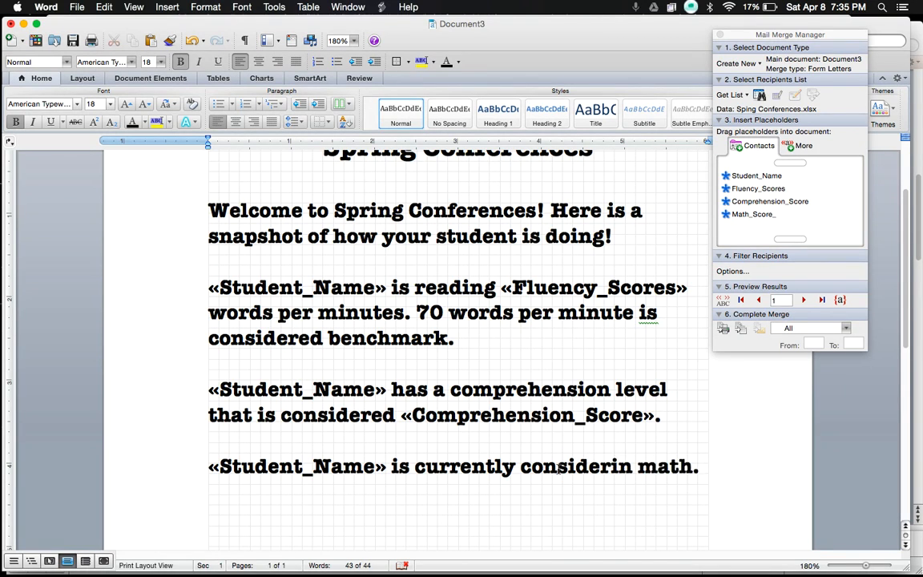
type("ed")
left_click_drag(757, 214, 209, 502)
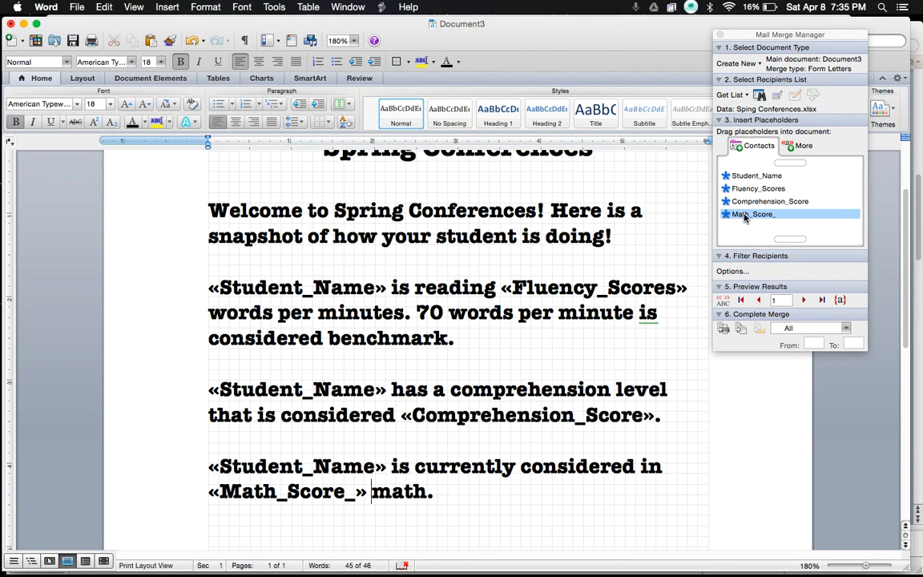
Merge all records into a new document of form letters
left_click(741, 330)
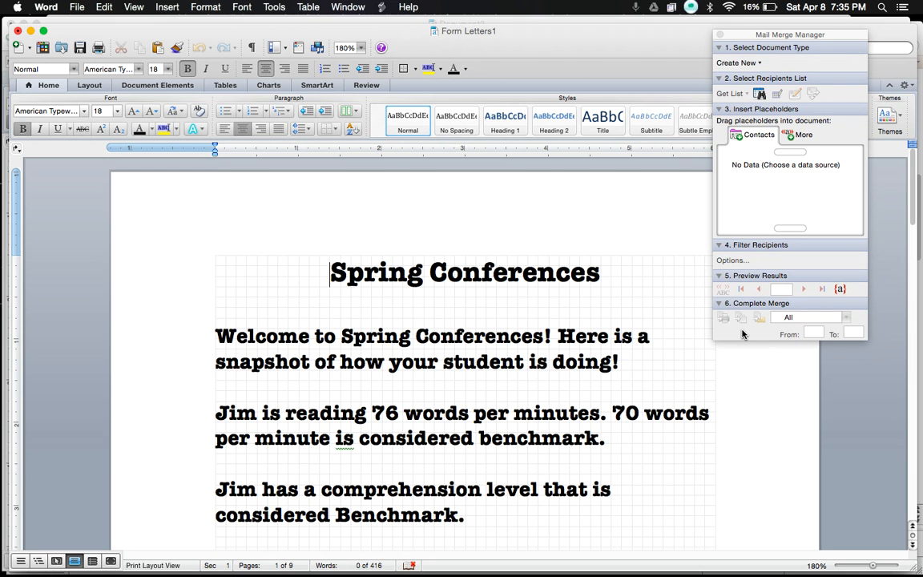
Look through the merged letters and check each student's name, fluency, comprehension and math entries
scroll(479, 354, "down", 10)
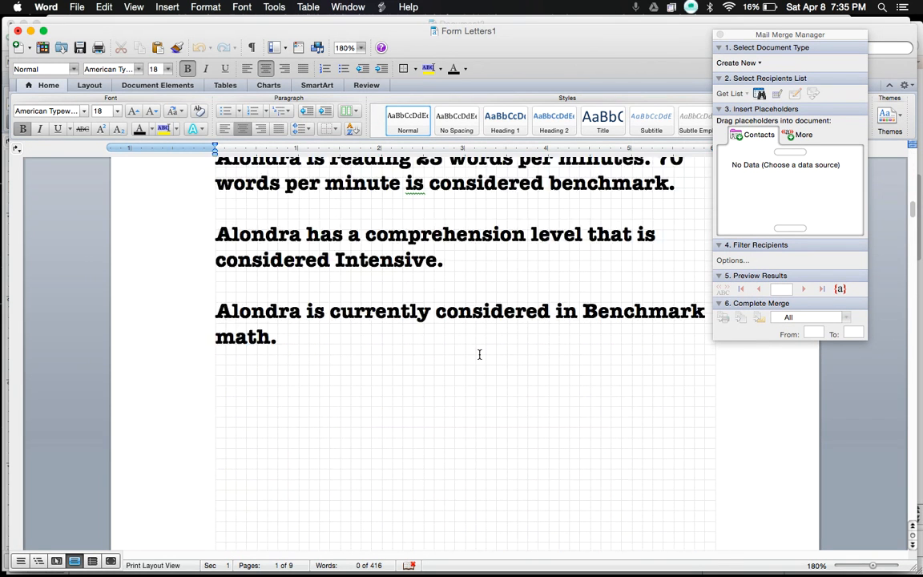
scroll(479, 354, "down", 5)
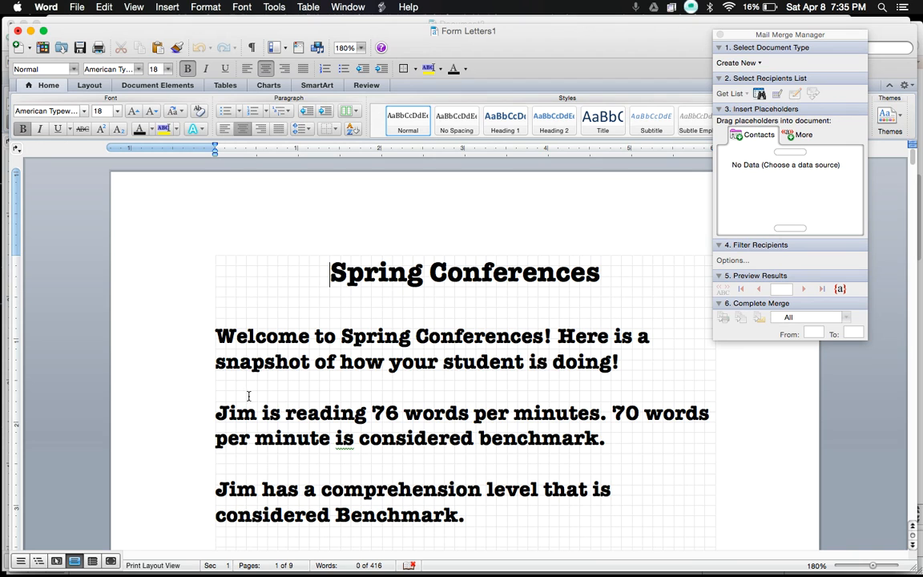
scroll(436, 415, "down", 3)
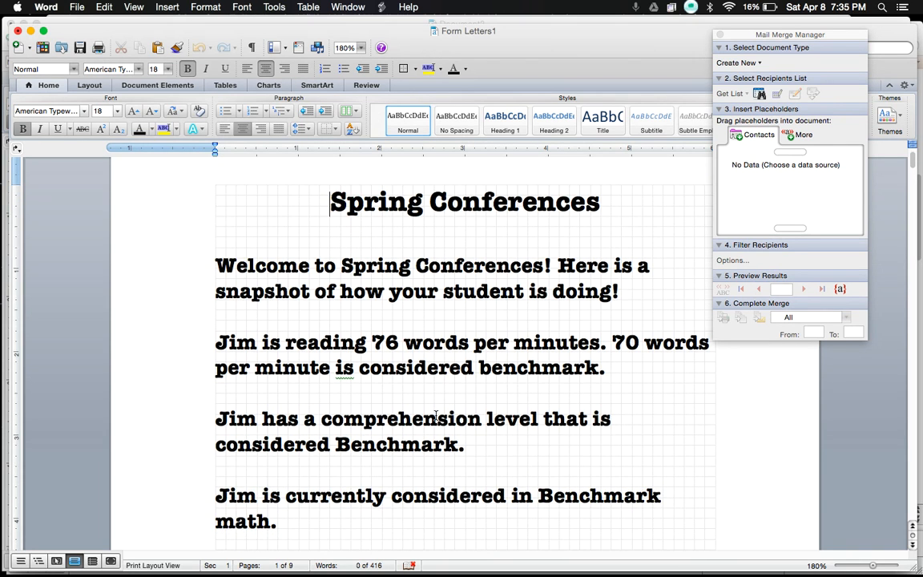
scroll(435, 415, "down", 1)
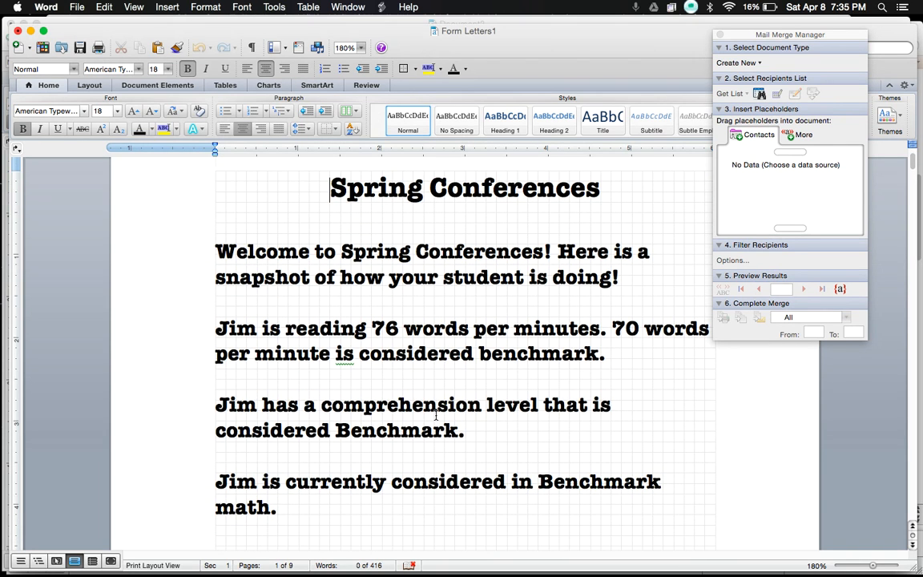
scroll(436, 415, "down", 3)
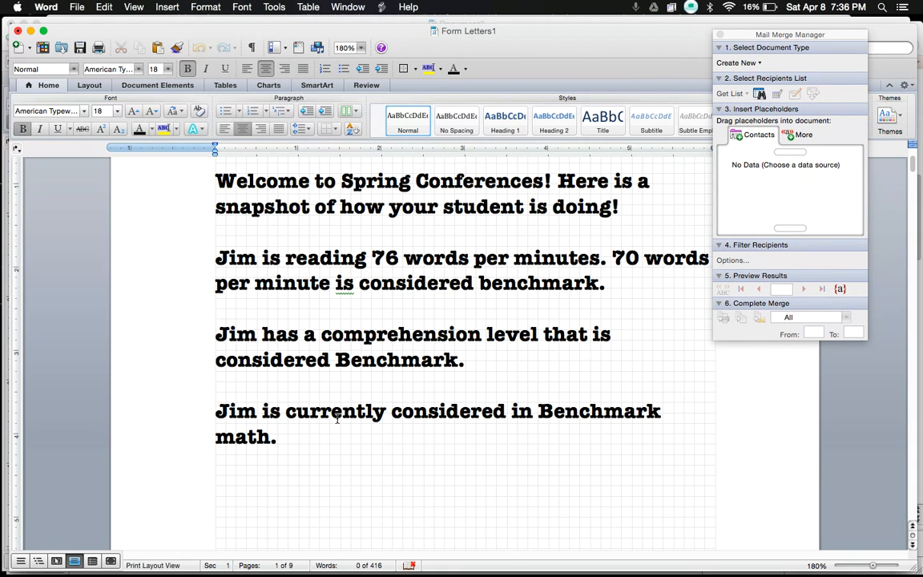
scroll(530, 417, "down", 15)
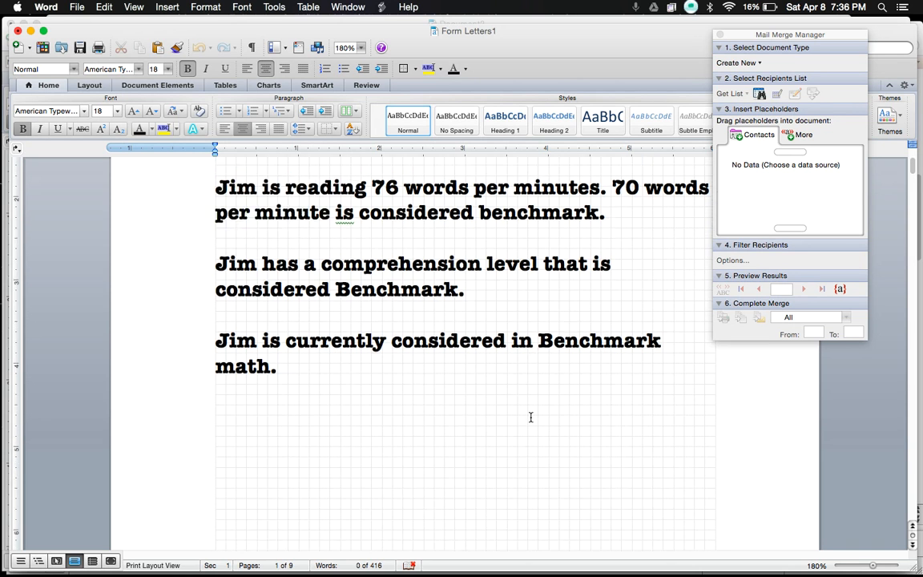
scroll(530, 416, "down", 4)
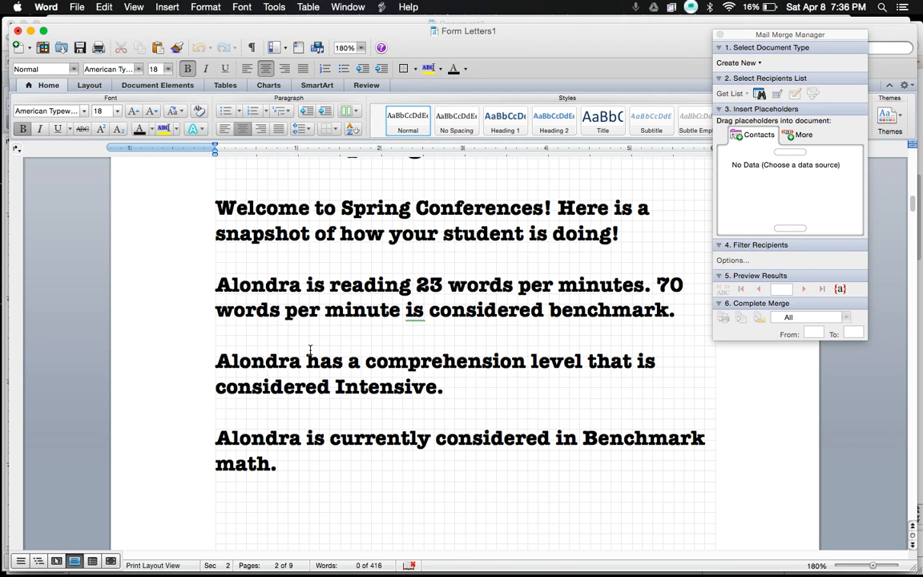
scroll(310, 350, "down", 20)
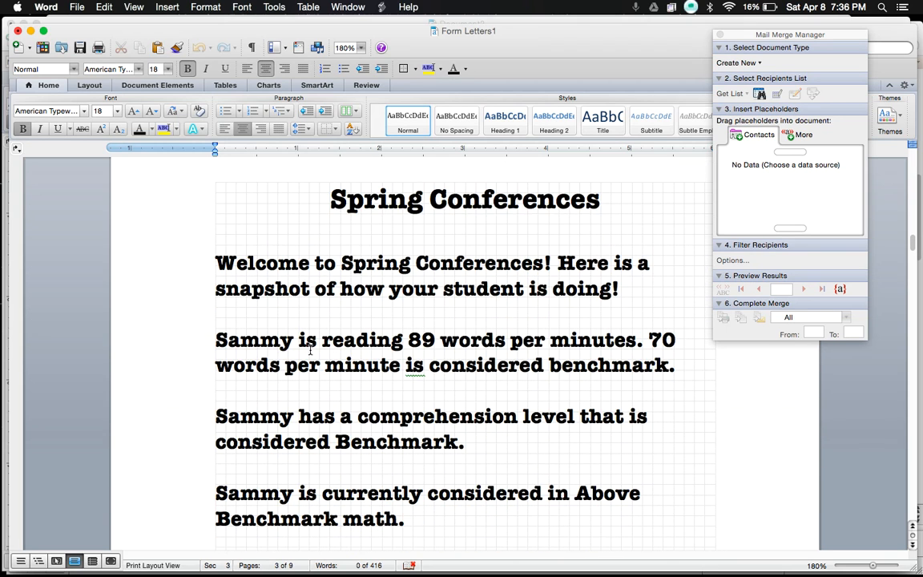
scroll(310, 350, "down", 20)
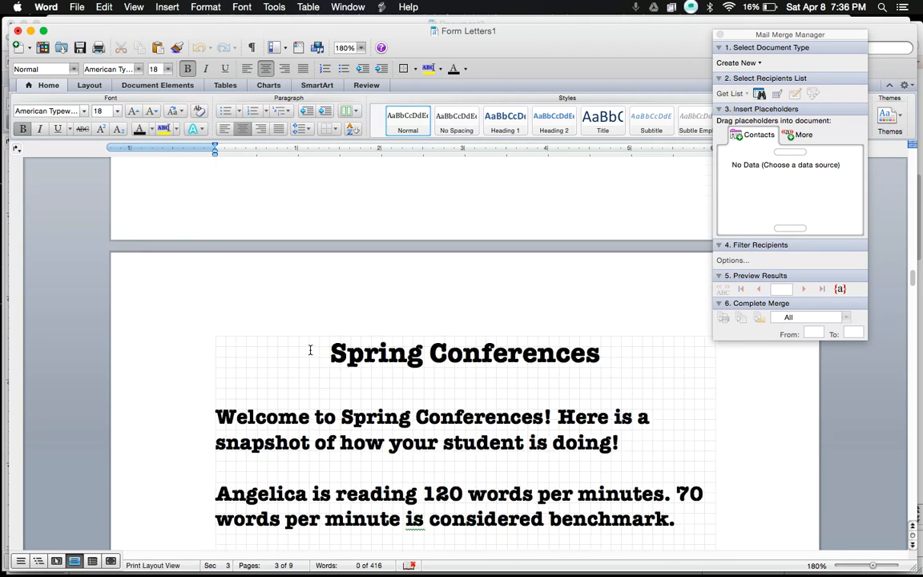
Open the recent document Spring Conferences Completed Forms.docx
left_click(77, 8)
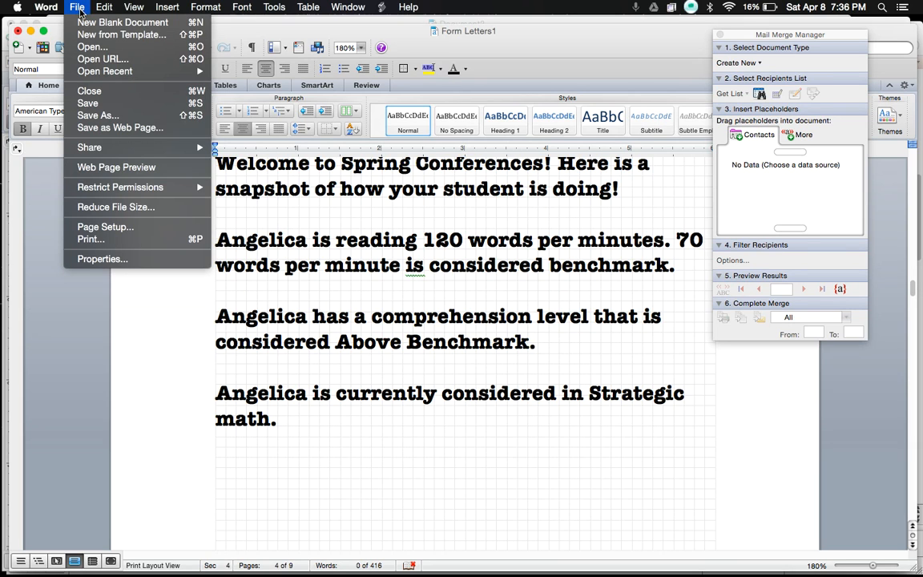
mouse_move(92, 75)
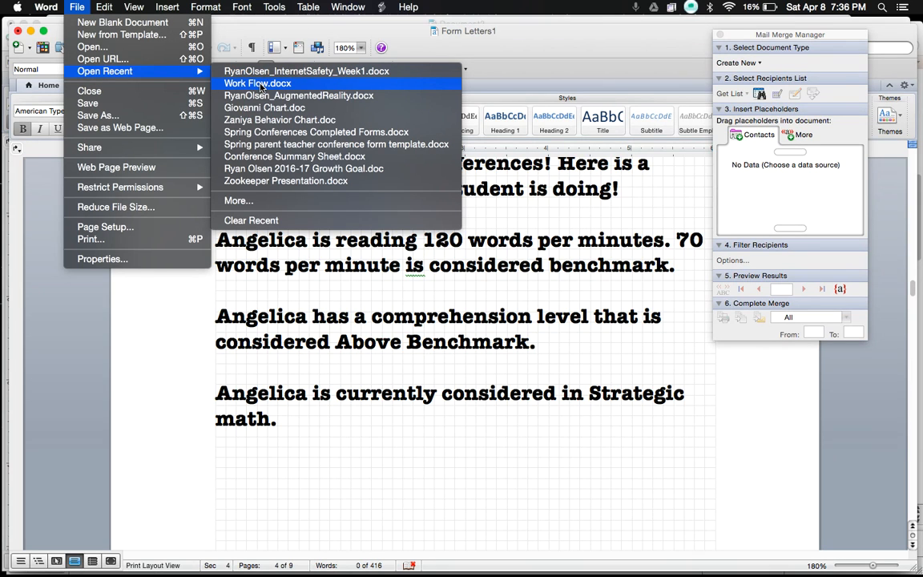
left_click(272, 135)
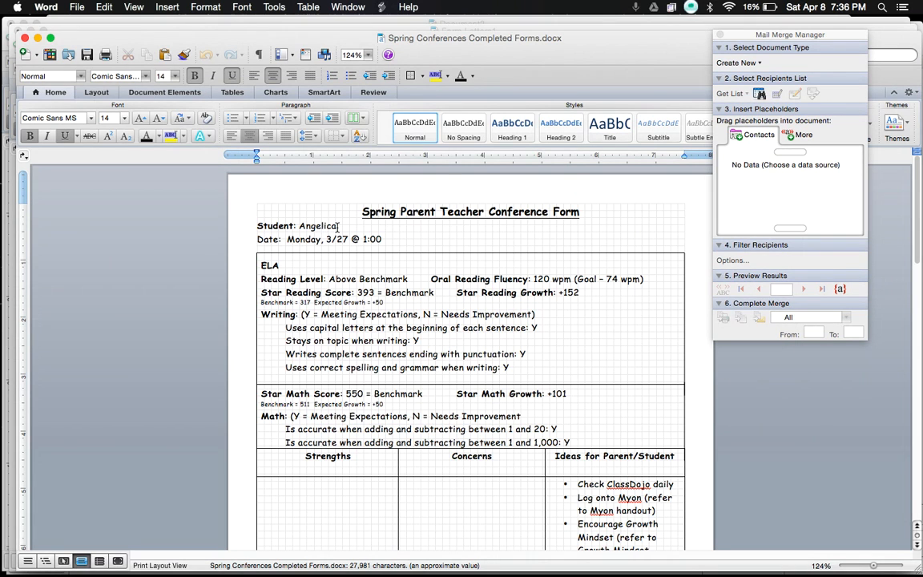
Open the recent Spring parent teacher conference form template.docx, load its data from the entire Sheet1 worksheet, and close the Mail Merge Manager
left_click(77, 6)
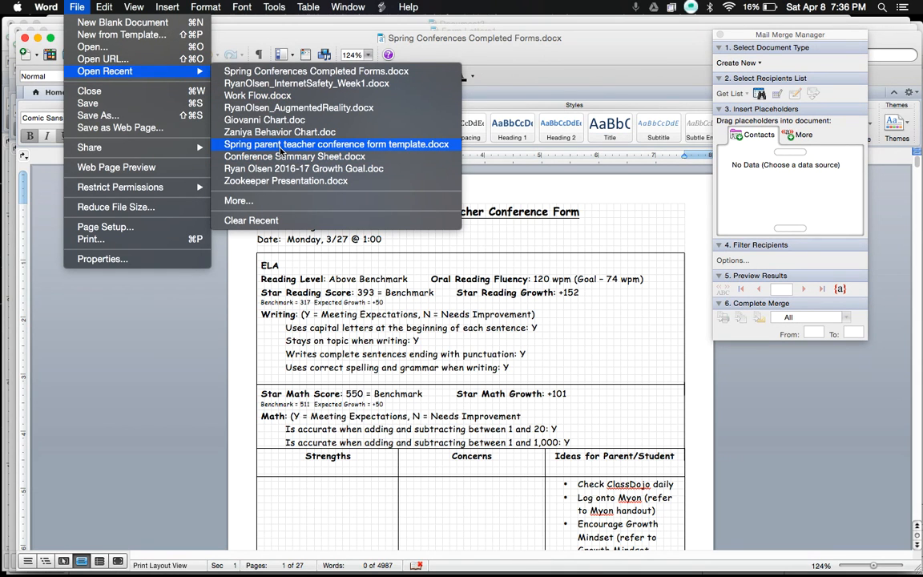
left_click(280, 145)
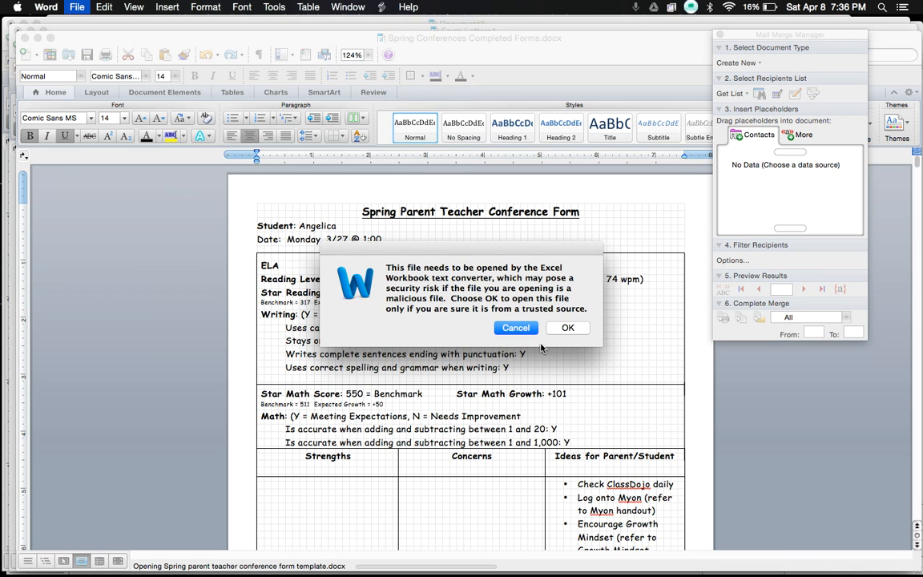
left_click(565, 329)
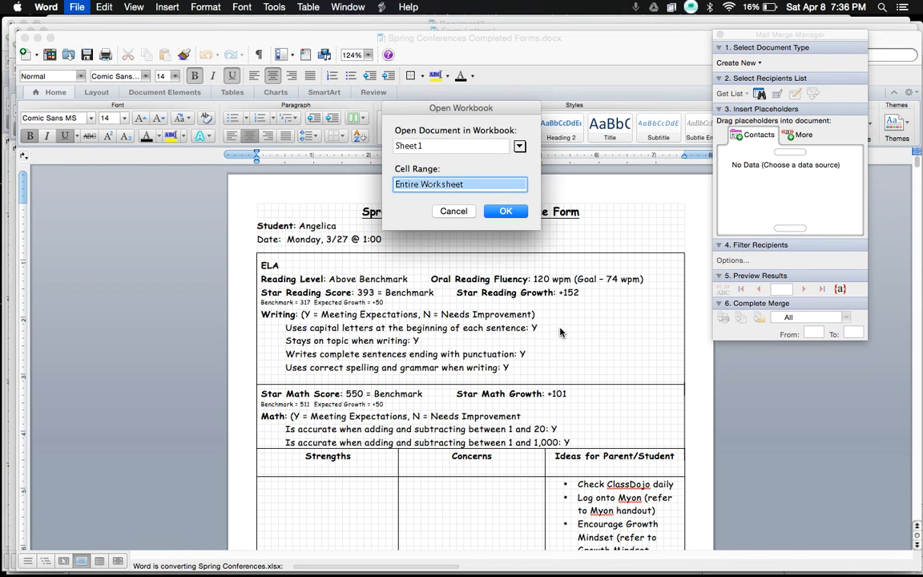
left_click(513, 213)
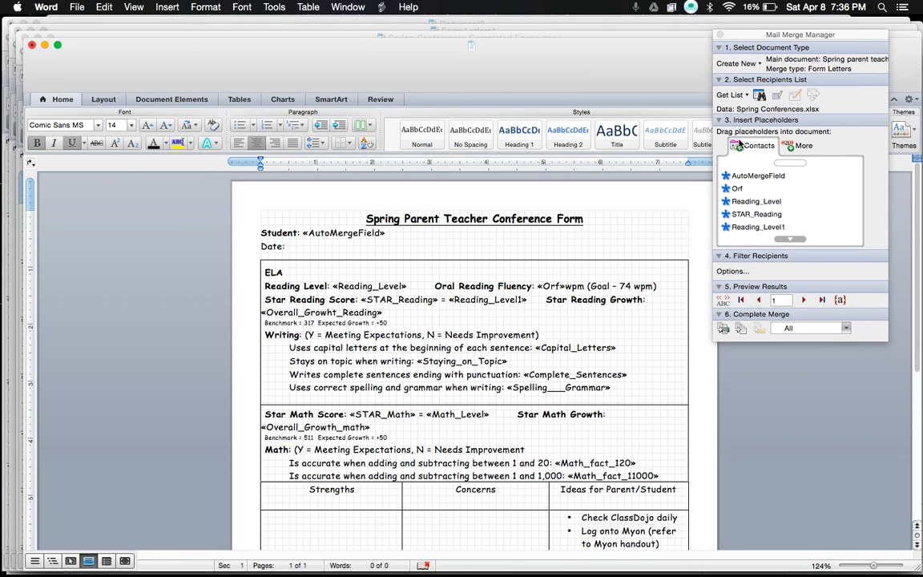
left_click(720, 35)
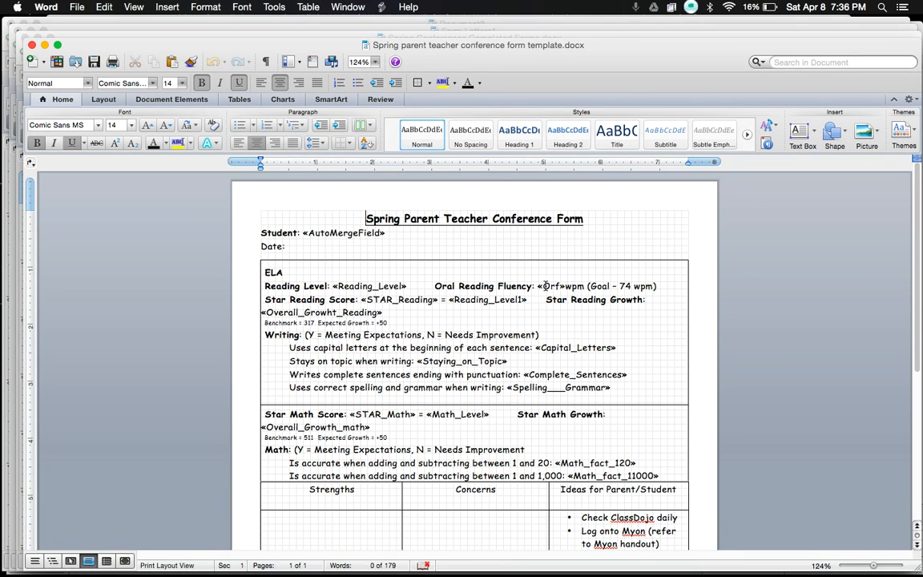
Examine the template's merge fields for student name, reading level, fluency, writing and math, and minimize the template window
left_click_drag(302, 233, 383, 237)
left_click_drag(333, 286, 404, 284)
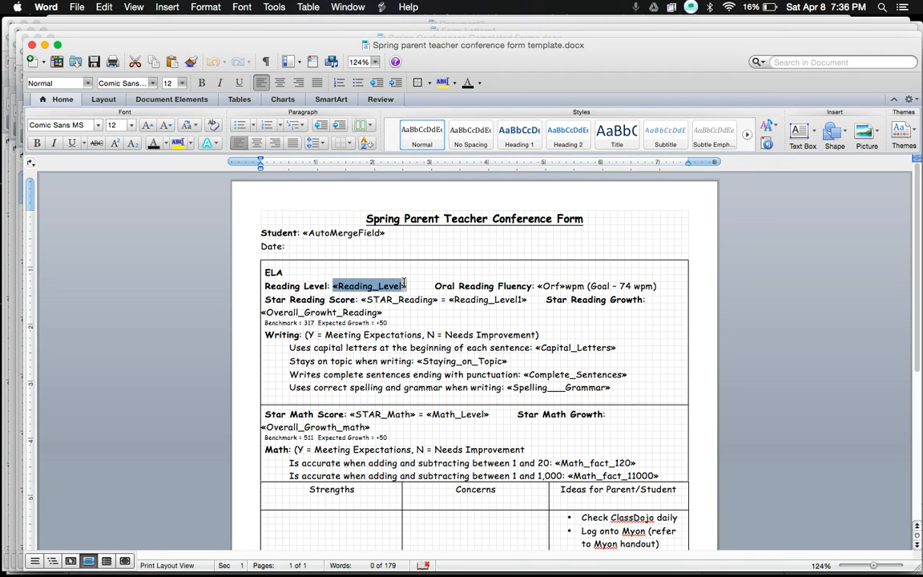
left_click(540, 285)
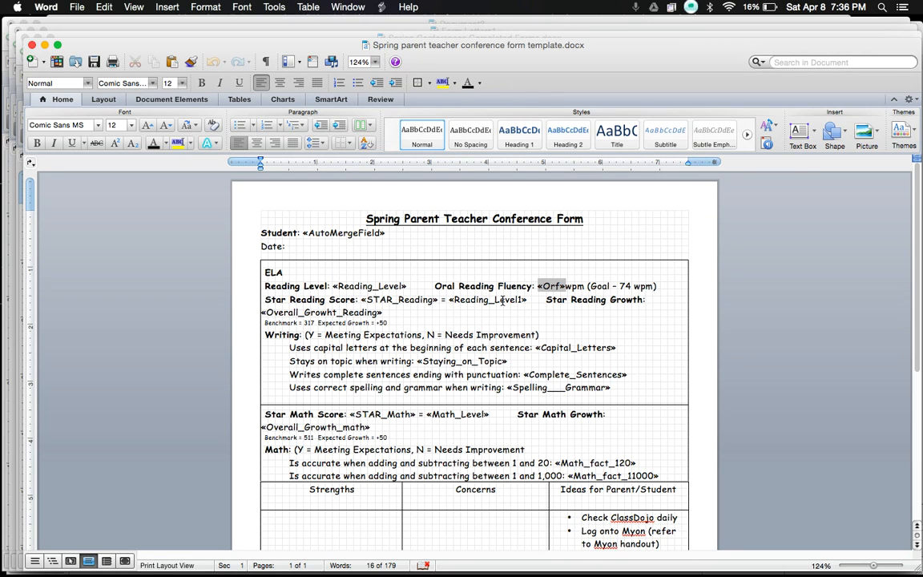
scroll(503, 329, "down", 1)
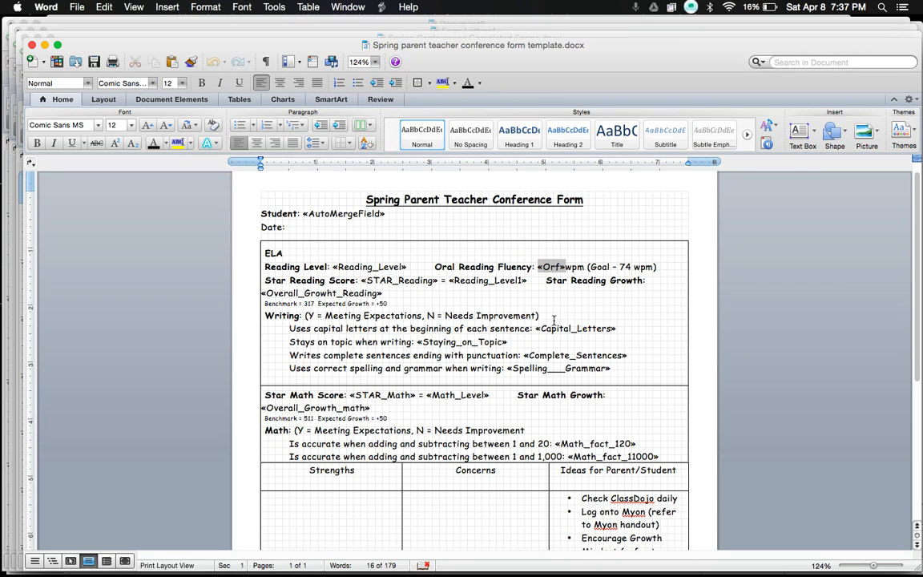
left_click(542, 327)
double_click(542, 327)
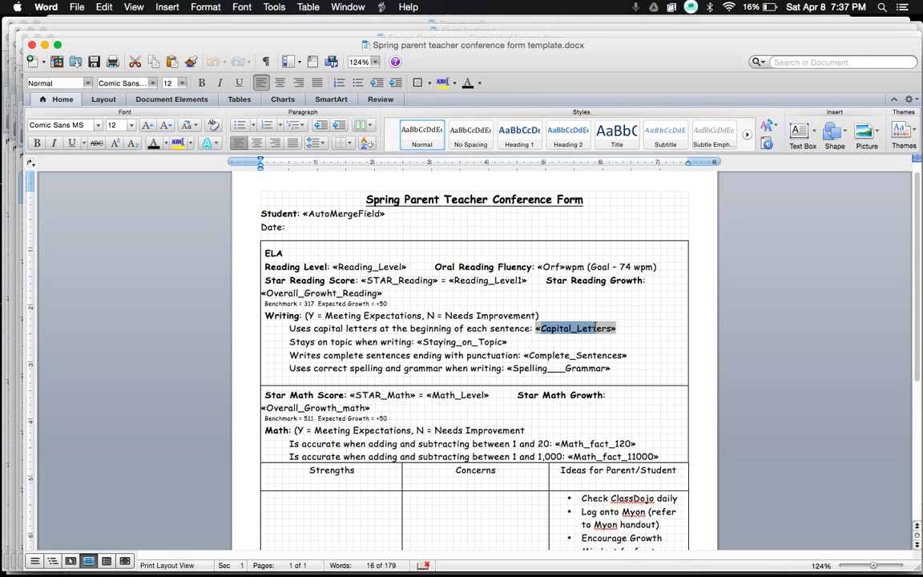
scroll(463, 382, "down", 3)
scroll(463, 384, "down", 2)
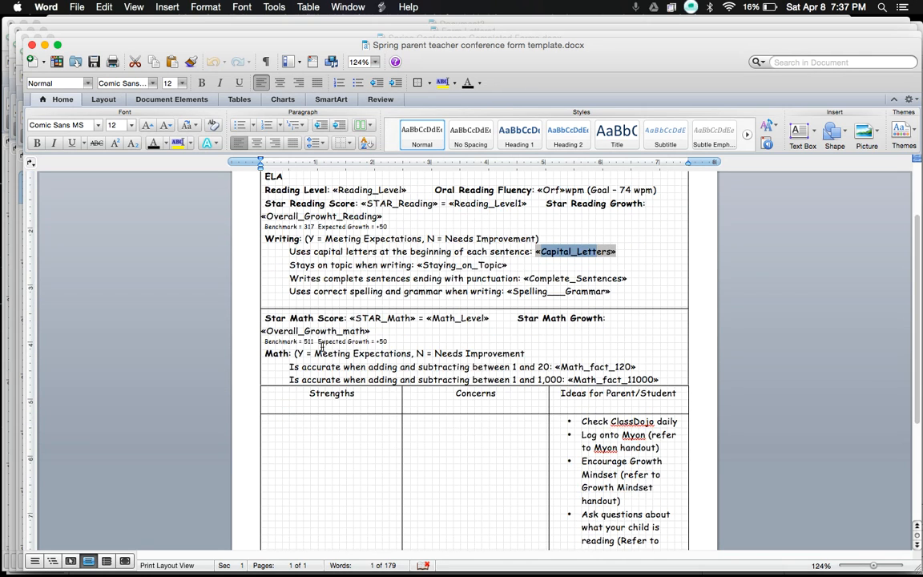
scroll(417, 269, "up", 5)
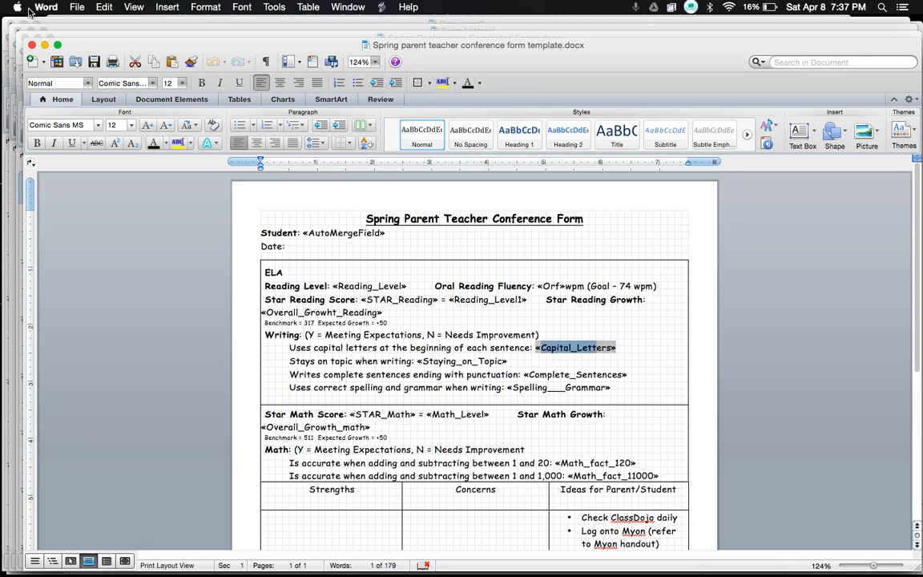
left_click(44, 46)
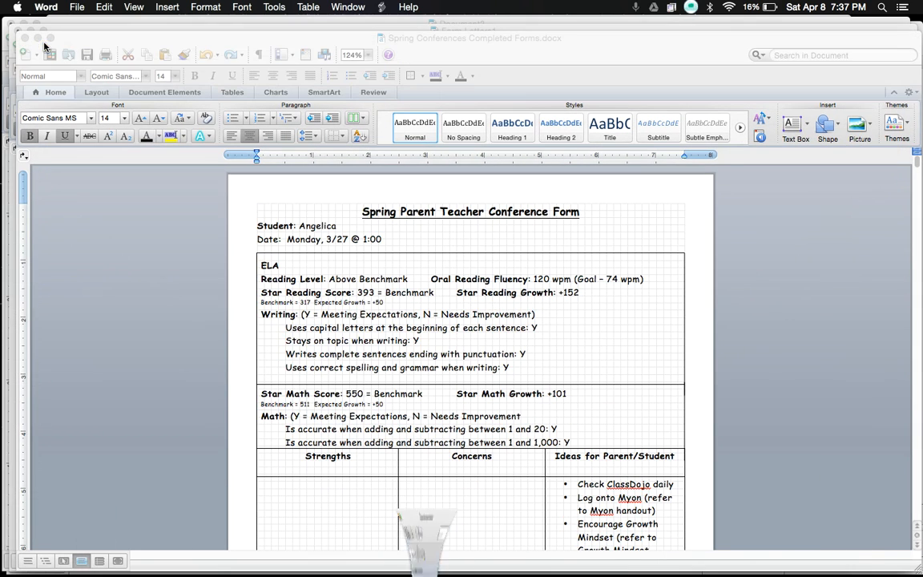
Examine the first completed form's reading level, oral reading fluency, Star scores, writing and math ratings, and the strengths, concerns and ideas table
scroll(389, 264, "down", 1)
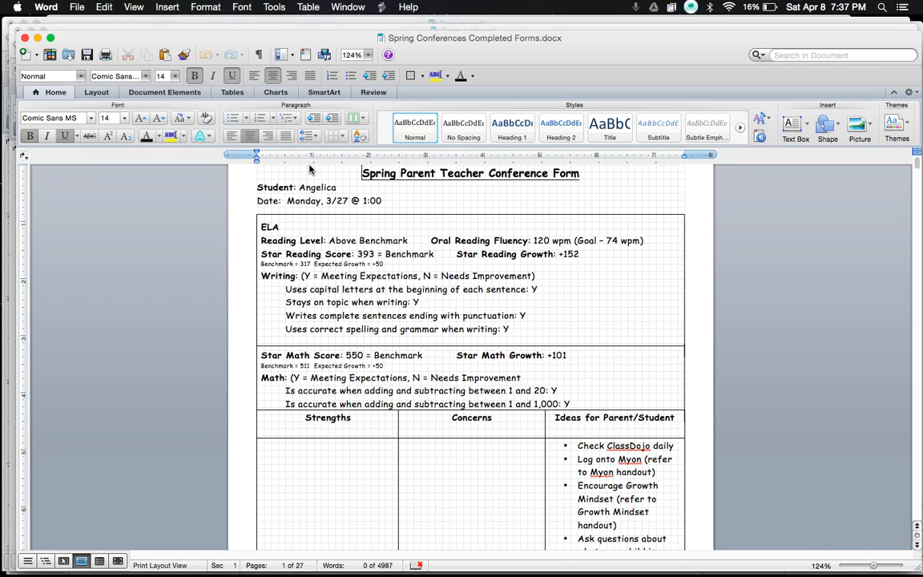
left_click_drag(328, 240, 407, 240)
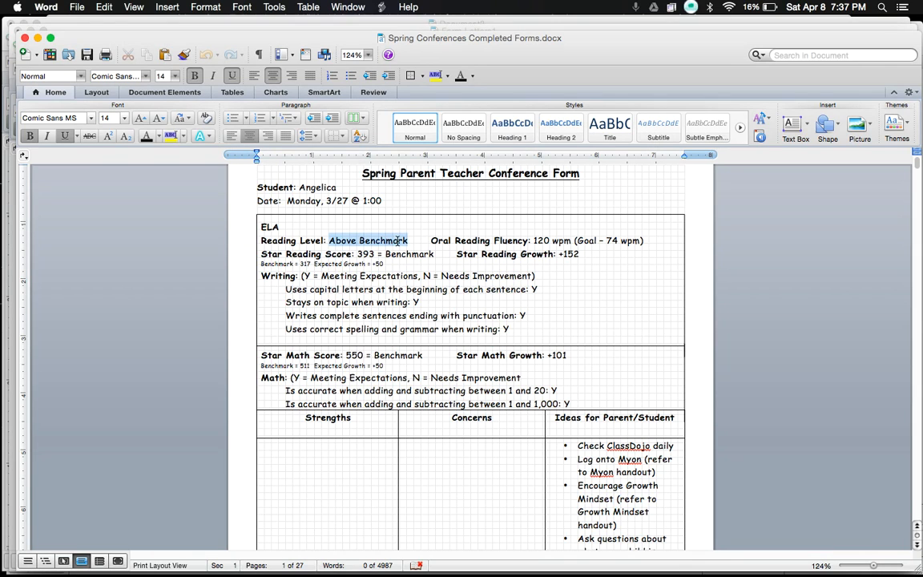
left_click(537, 239)
left_click(366, 254)
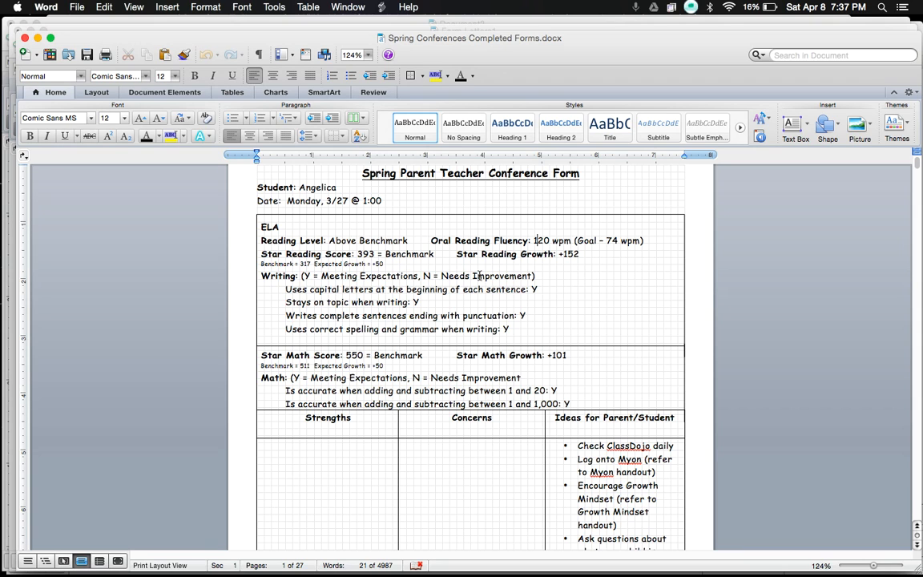
scroll(463, 333, "down", 4)
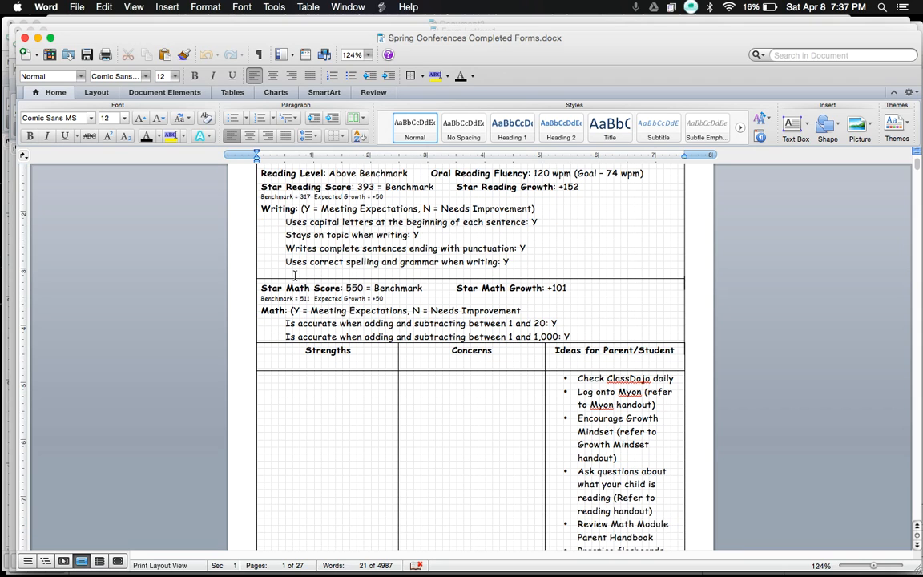
scroll(356, 280, "down", 1)
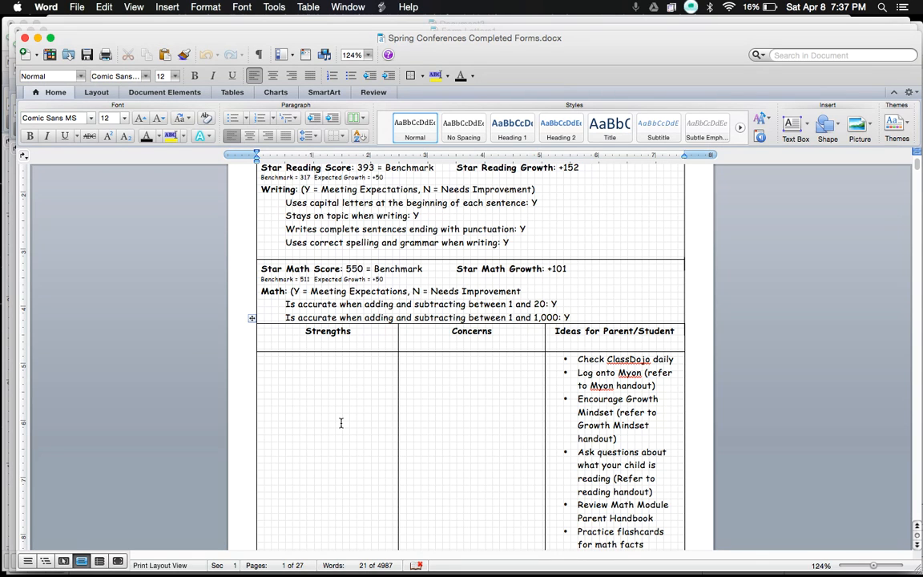
scroll(399, 382, "up", 3)
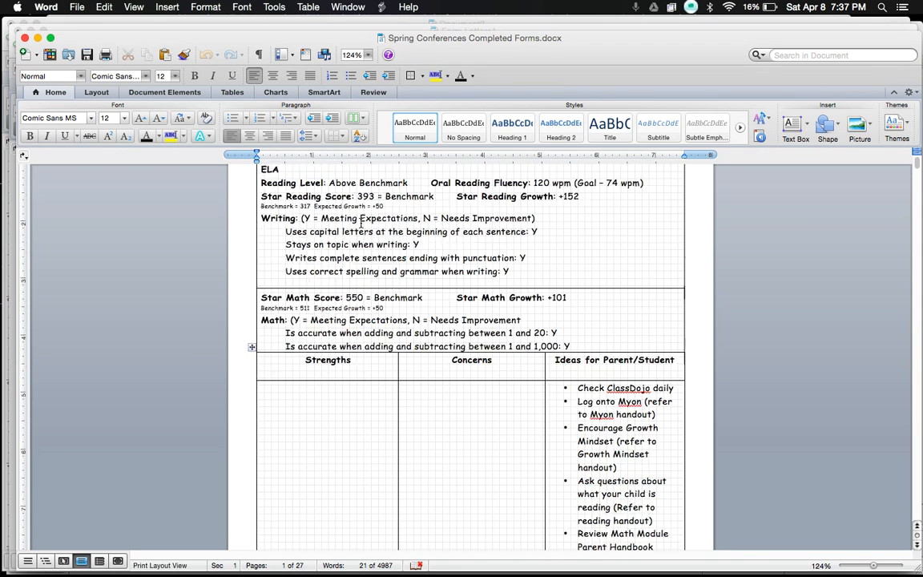
Look through the next two students' completed conference forms, comparing their reading, writing and math entries, and return to the first form
scroll(474, 364, "down", 20)
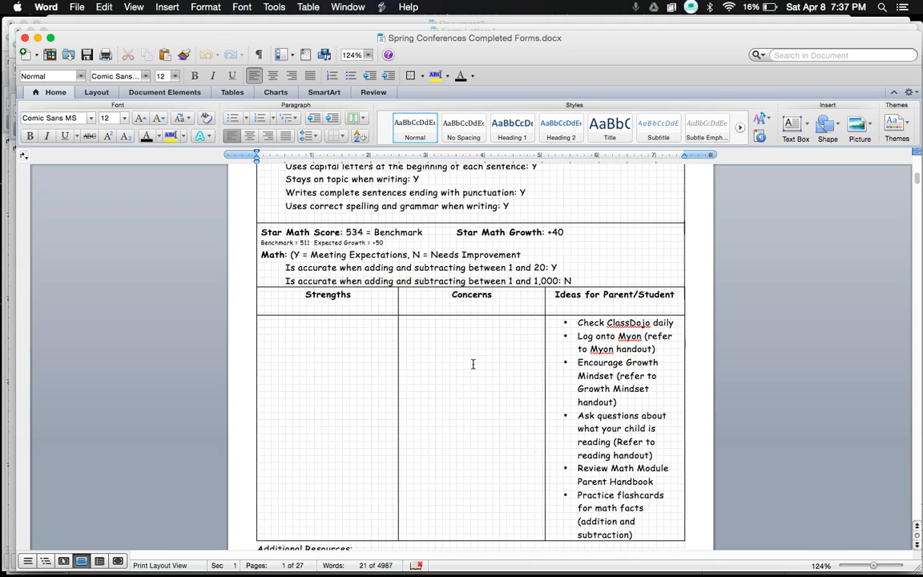
scroll(472, 365, "up", 4)
scroll(464, 345, "down", 20)
scroll(461, 324, "up", 4)
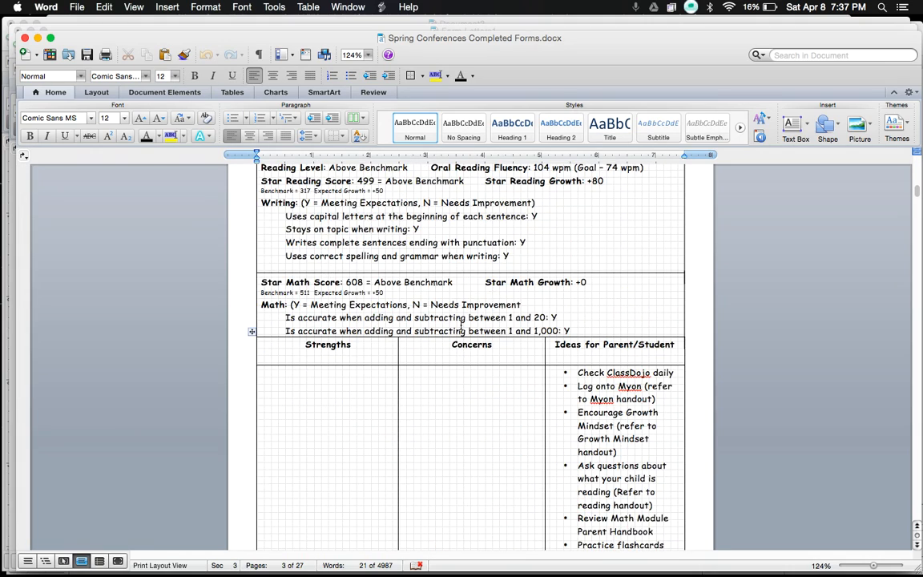
scroll(462, 325, "up", 3)
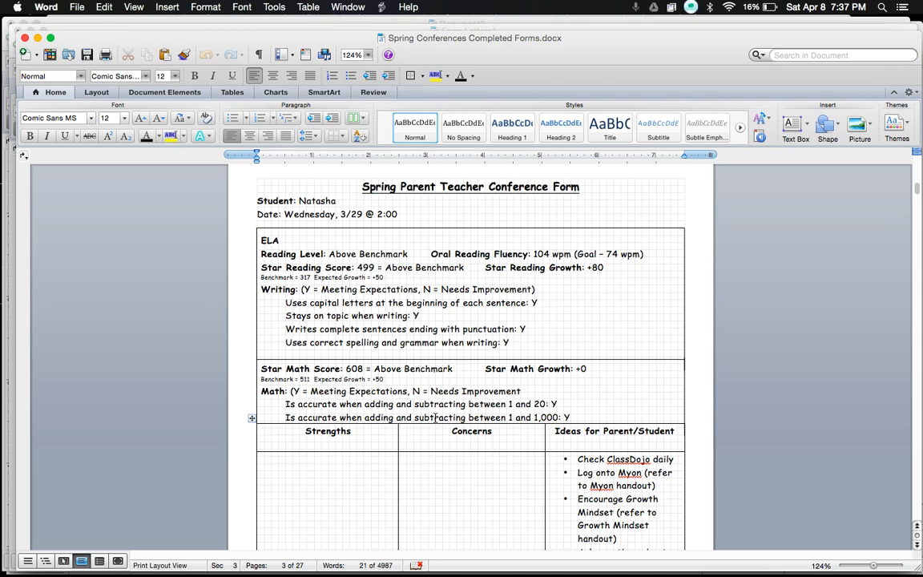
scroll(406, 275, "up", 20)
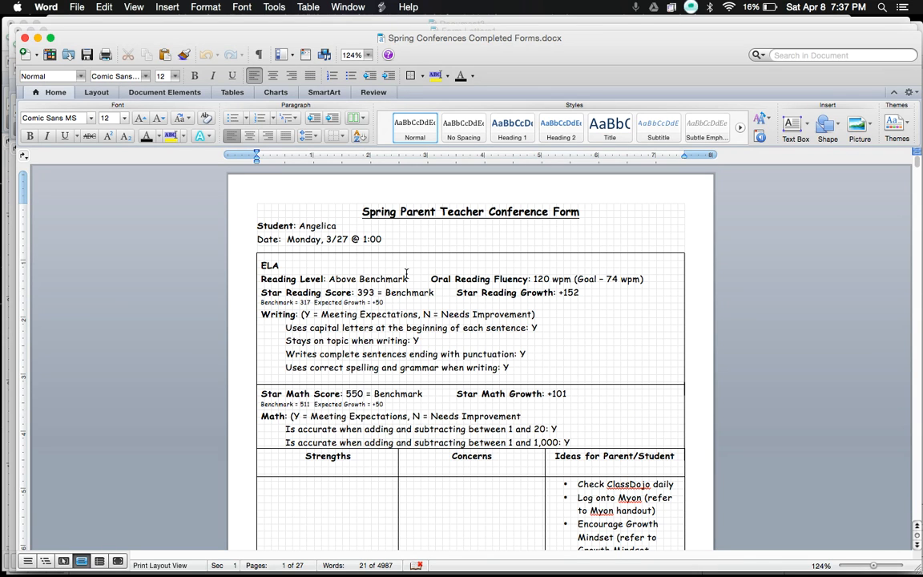
scroll(406, 275, "down", 3)
scroll(406, 275, "up", 3)
Switch to the Sping Conferences.xlsx workbook in Excel, and open Google Chrome
key("super+Tab")
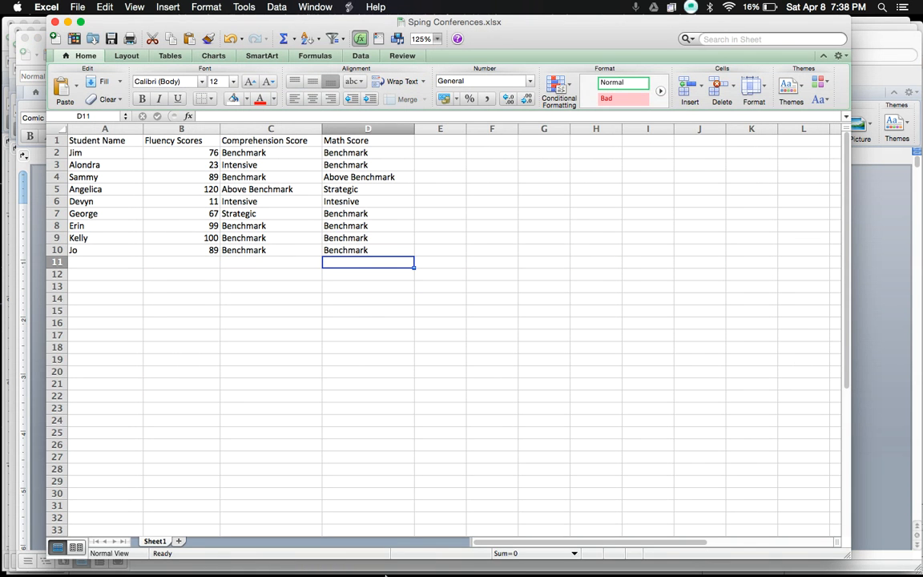
mouse_move(392, 562)
left_click(304, 559)
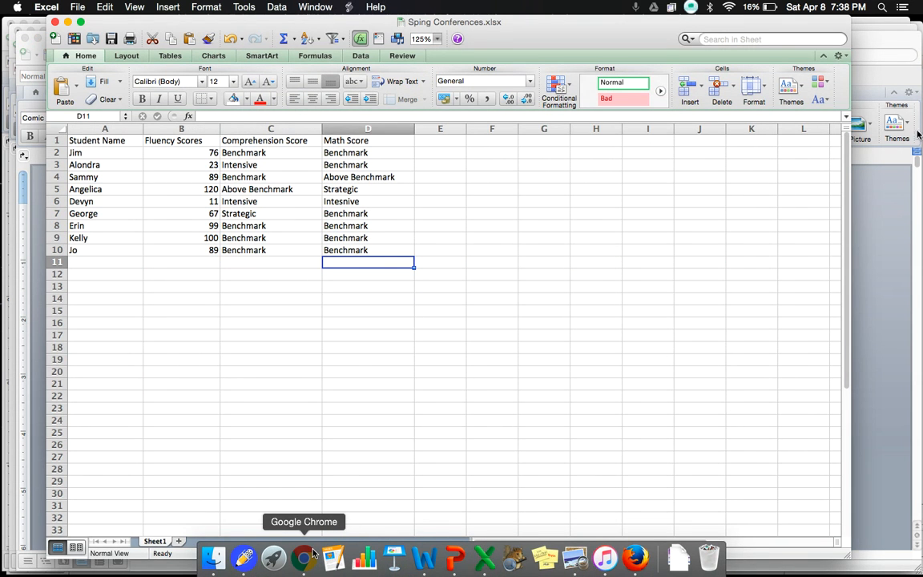